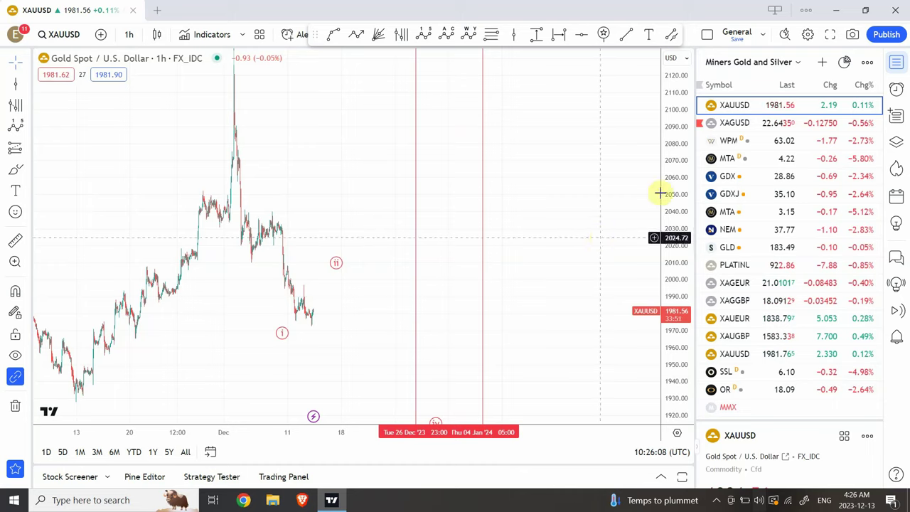
- Compress the hourly gold price scale and pan so projected waves i through v show
left_click_drag(673, 177, 664, 275)
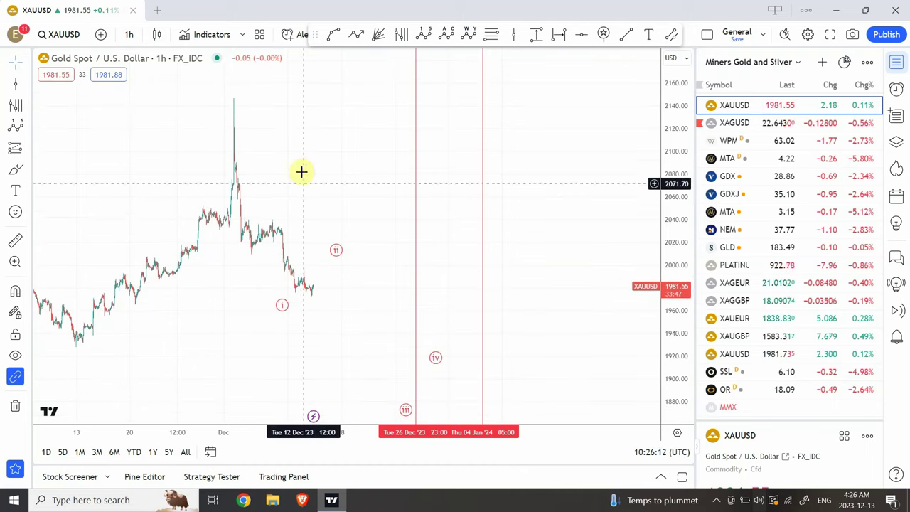
left_click_drag(301, 170, 391, 97)
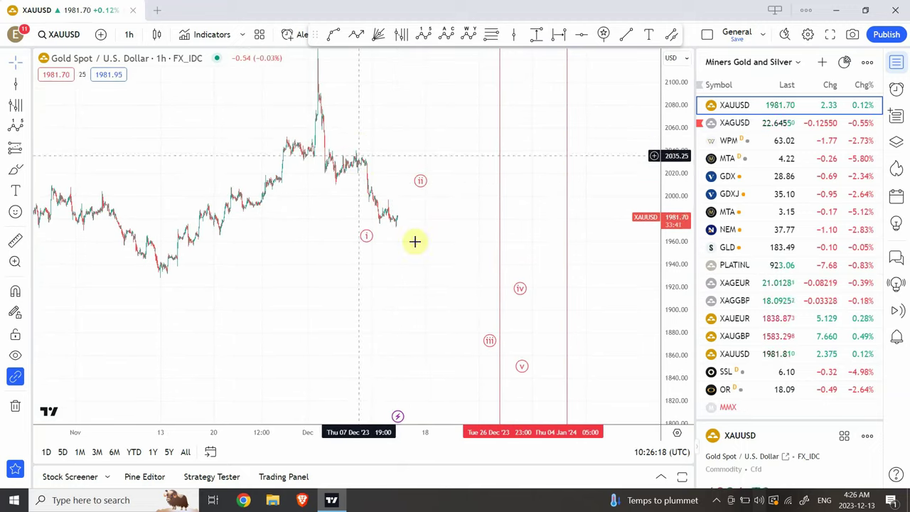
- View gold on auto-scaled daily candles, then move the chart to the 15-minute interval
left_click(130, 36)
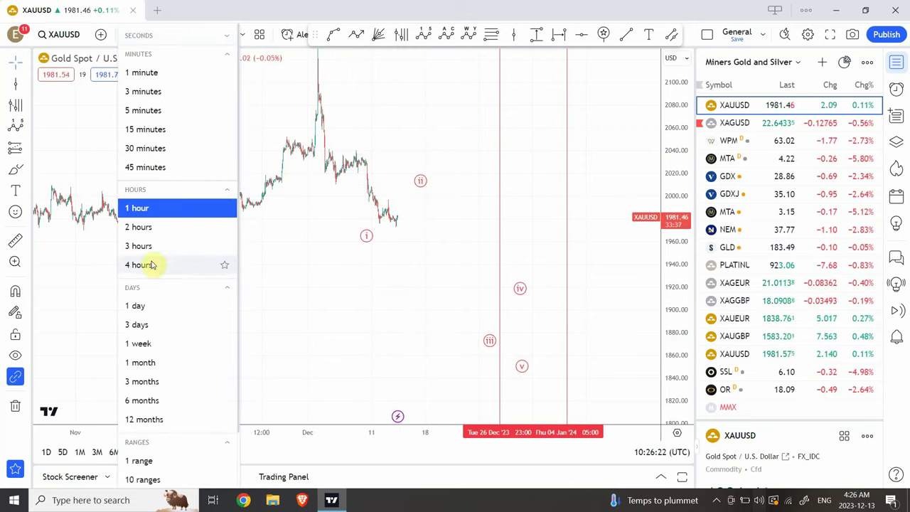
left_click(147, 309)
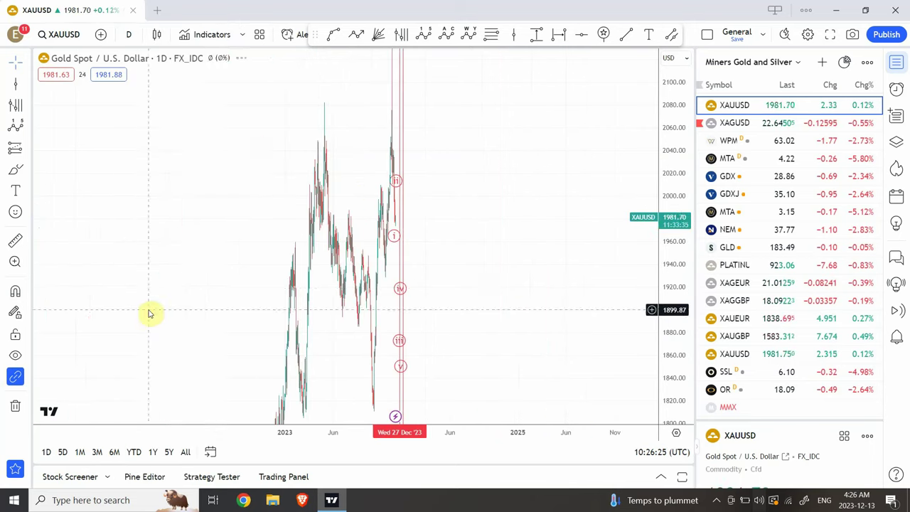
left_click(669, 416)
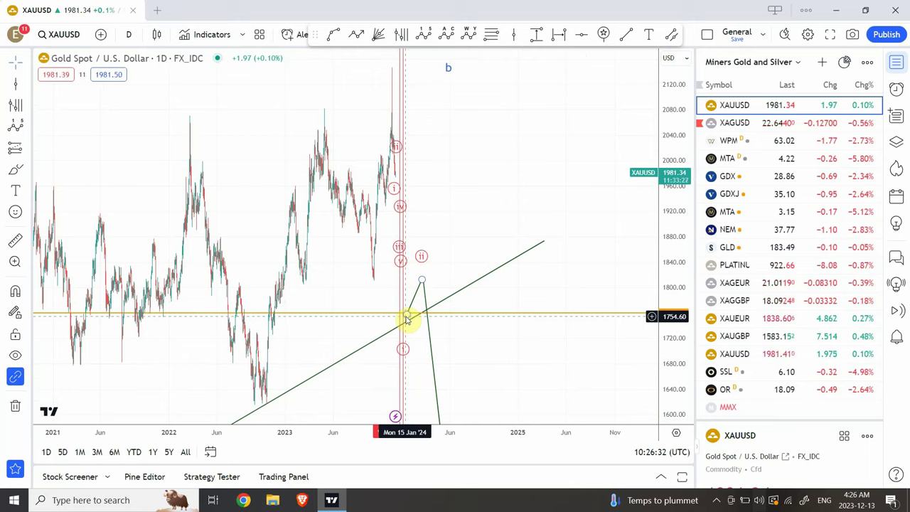
left_click(401, 164)
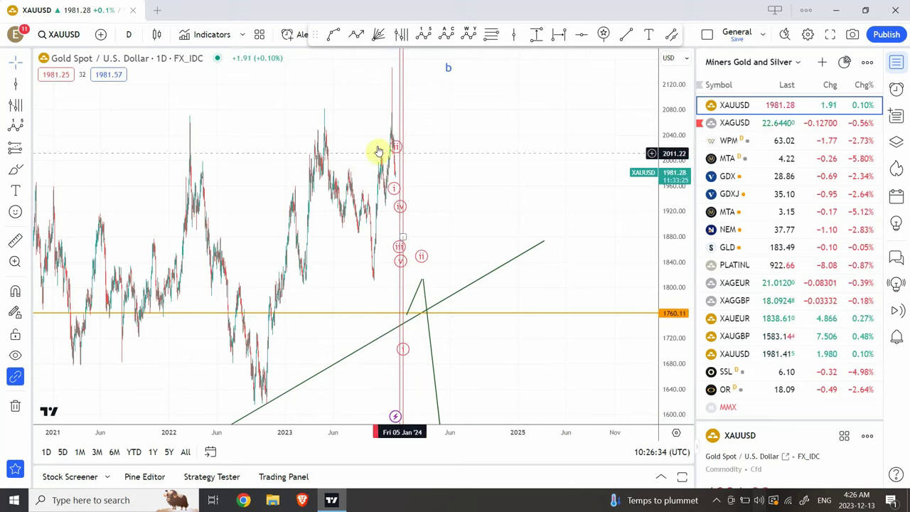
left_click(128, 34)
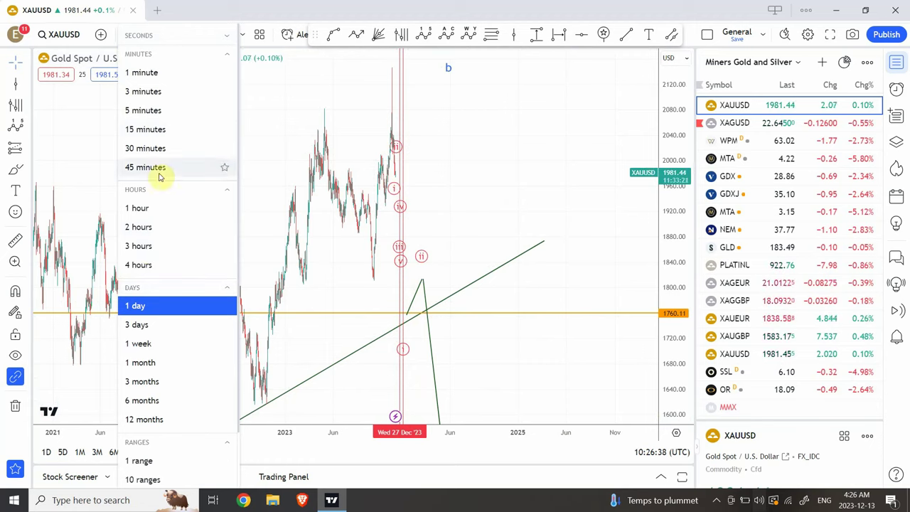
left_click(146, 130)
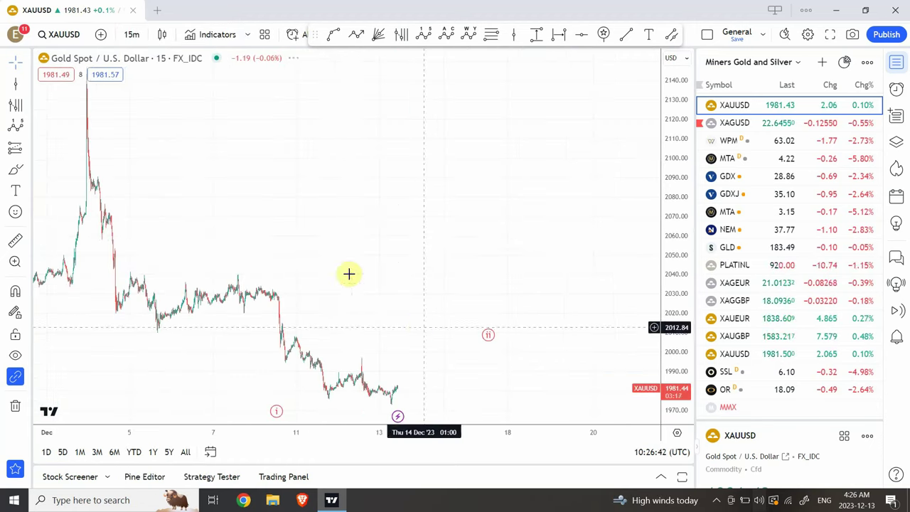
- Pan and stretch the 15-minute gold view around December's drop from about 2040 to 1975
left_click_drag(350, 238, 433, 179)
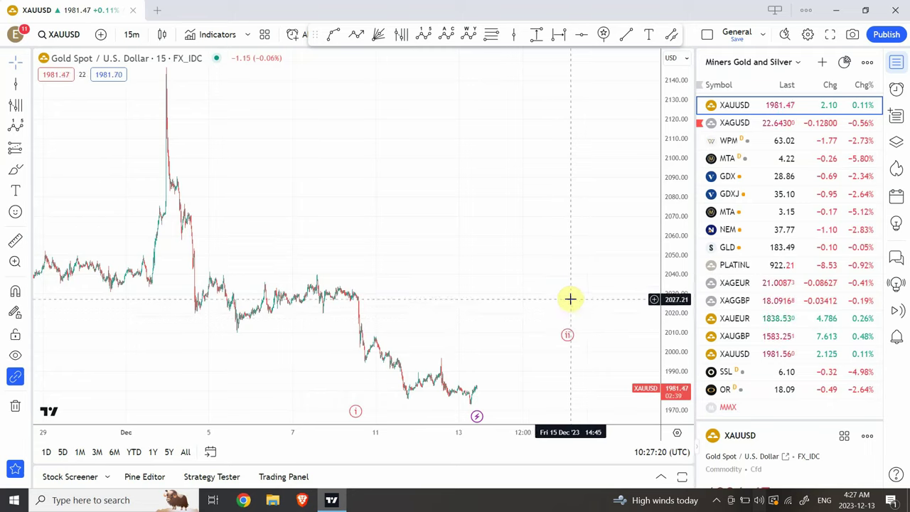
left_click_drag(578, 197, 600, 197)
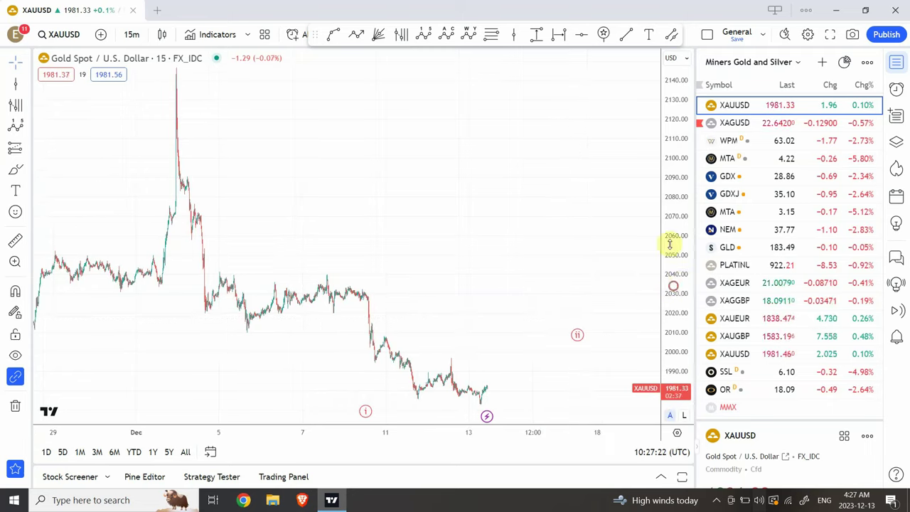
left_click_drag(669, 244, 674, 140)
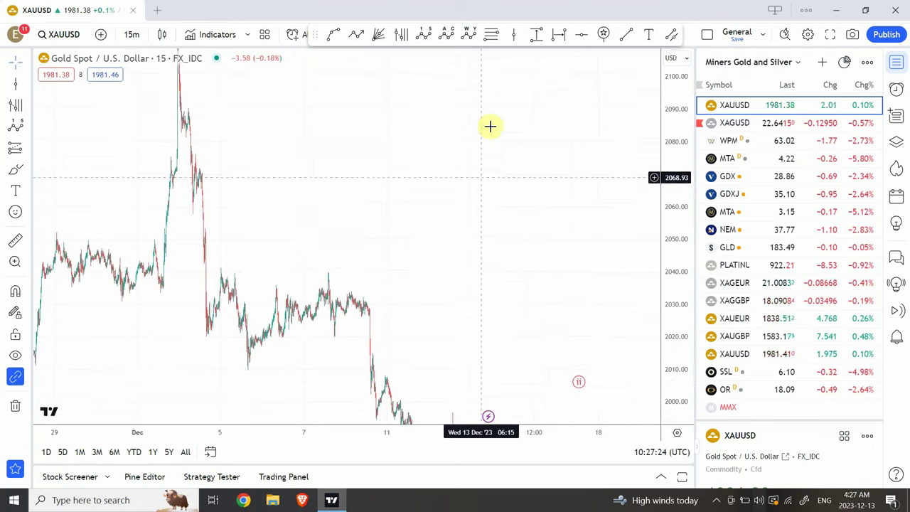
left_click_drag(490, 126, 467, 59)
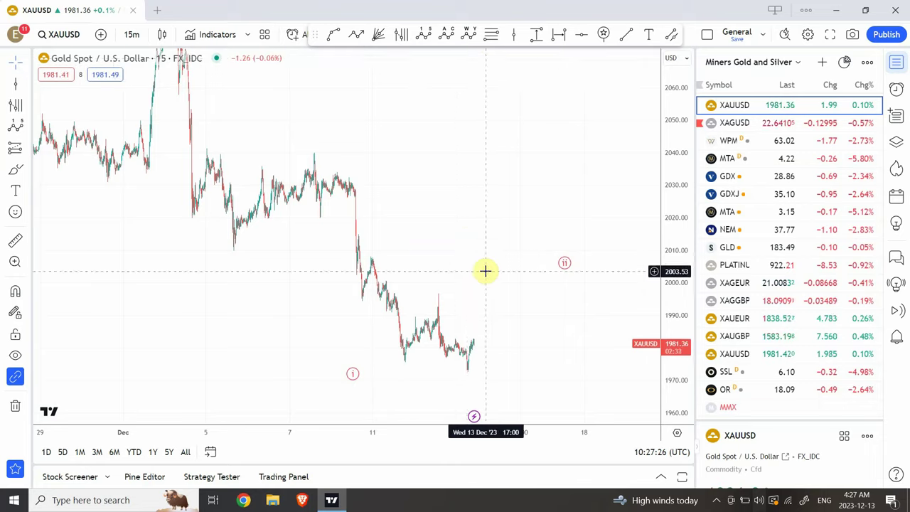
mouse_move(485, 271)
left_mouse_down()
mouse_move(450, 203)
mouse_move(447, 215)
left_mouse_up()
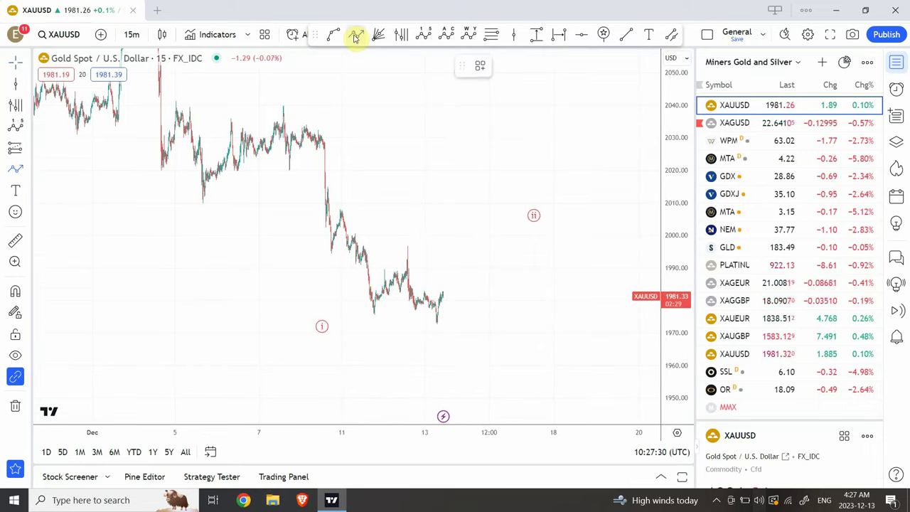
- Draw a path from the latest candle up to about 1996, then down toward 1944
left_click(443, 303)
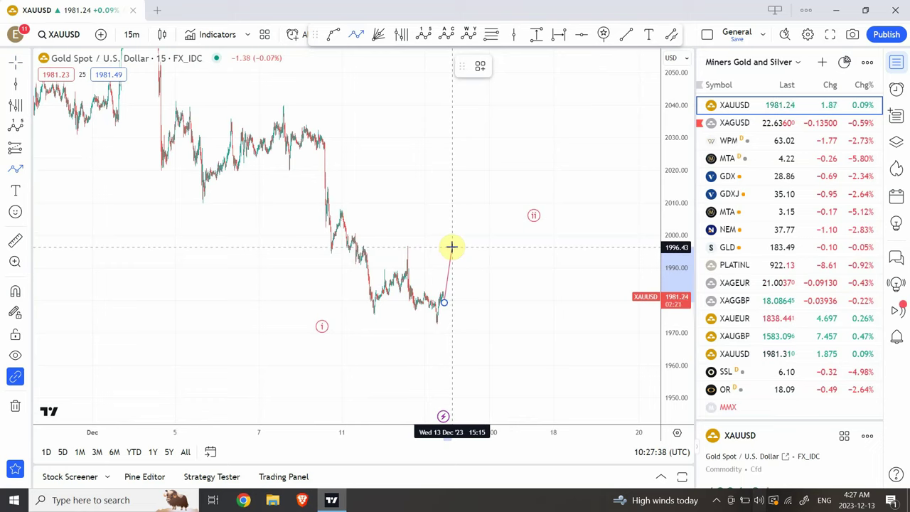
left_click(452, 246)
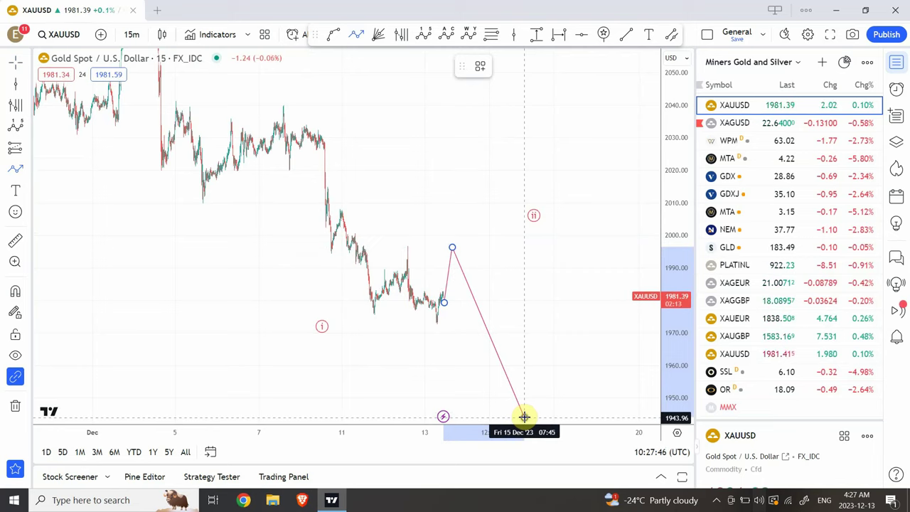
left_click(524, 417)
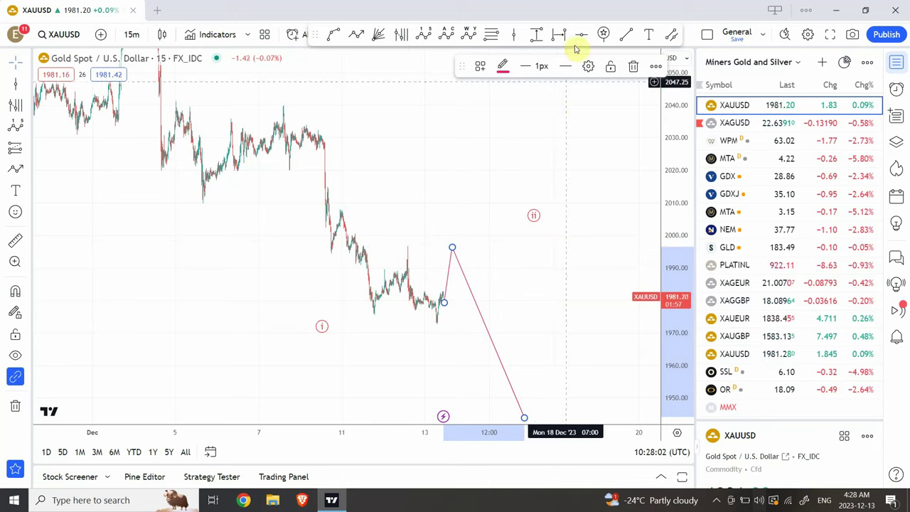
left_click(568, 67)
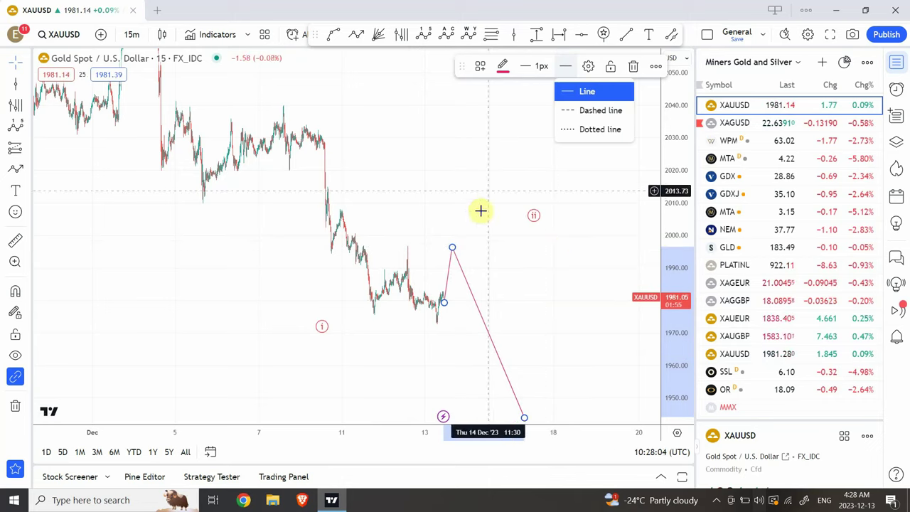
left_click(421, 243)
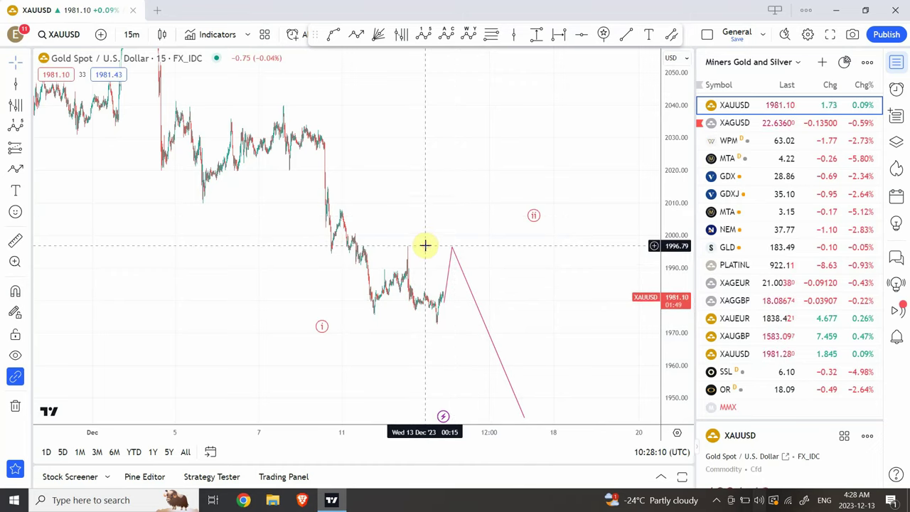
- Add a horizontal level at 1996.97 on the gold chart
left_click(581, 35)
left_click(408, 246)
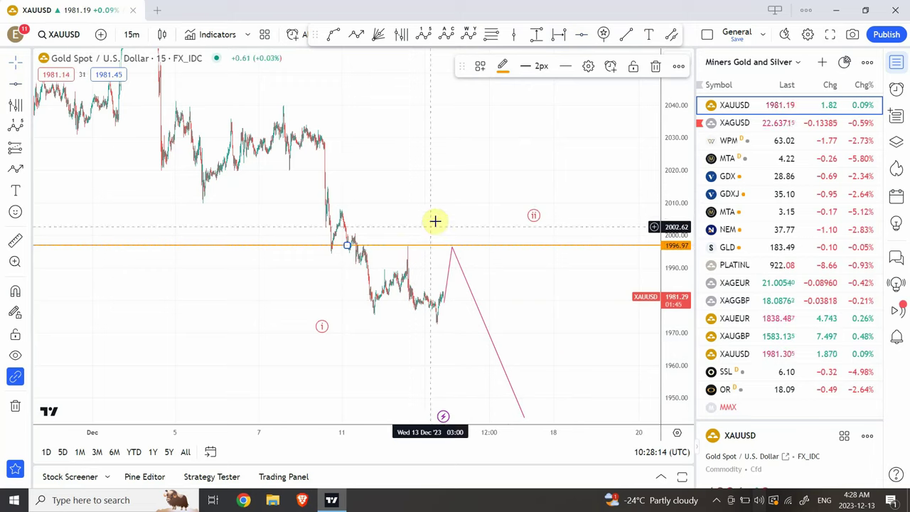
left_click(455, 196)
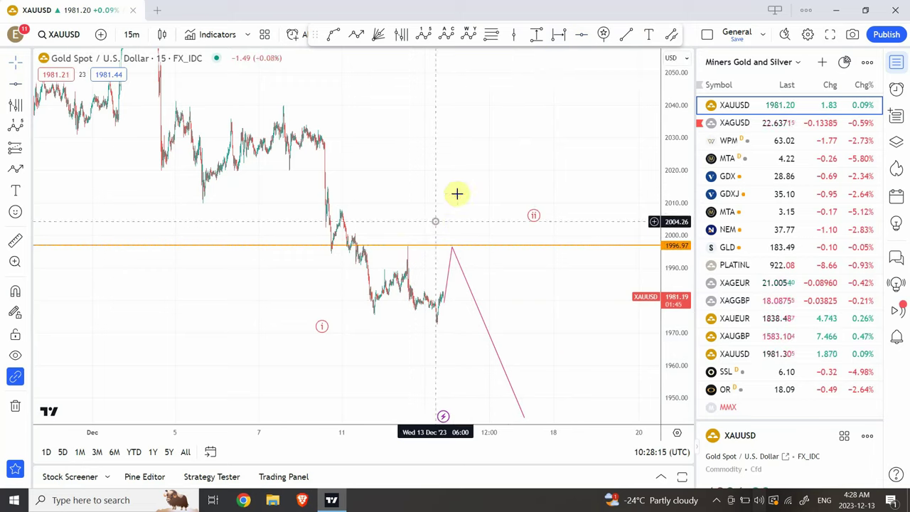
- Add a second level at 1972.02 and pull the path's endpoint up onto it
left_click(583, 36)
left_click(435, 327)
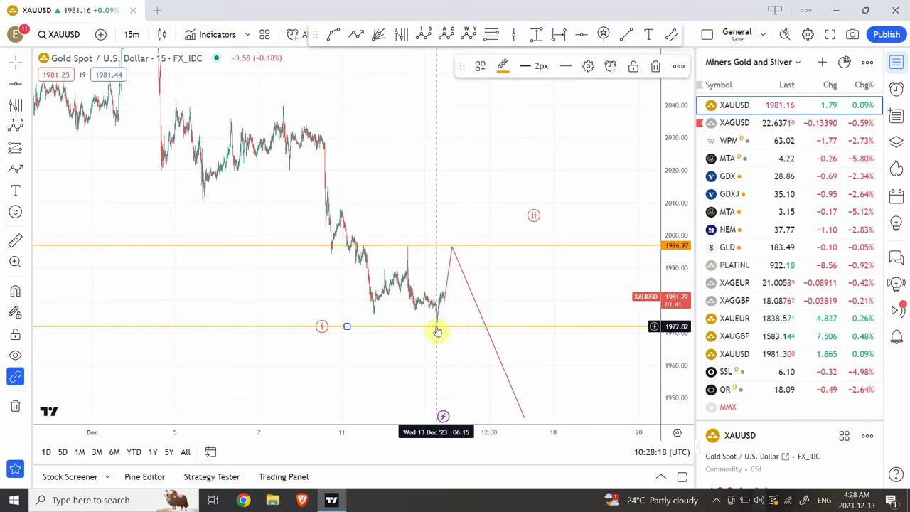
left_click(447, 329)
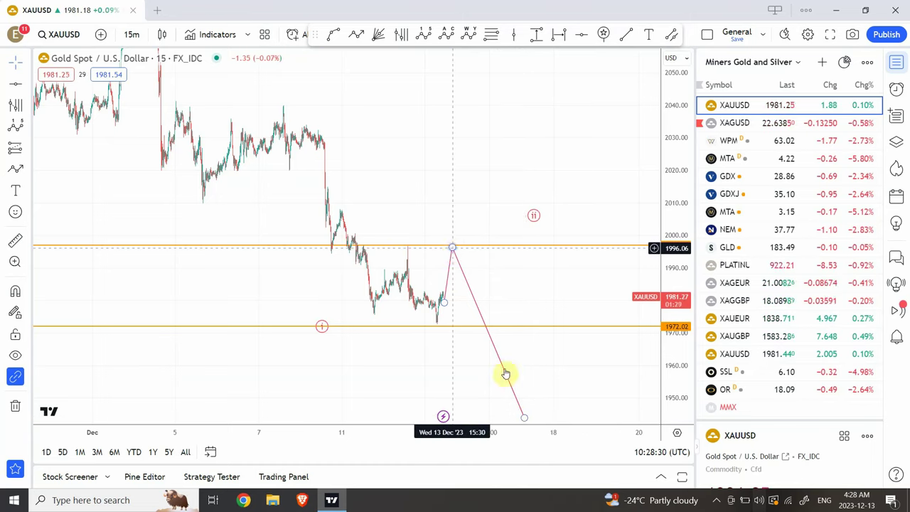
mouse_move(524, 417)
left_mouse_down()
mouse_move(481, 320)
mouse_move(478, 329)
left_mouse_up()
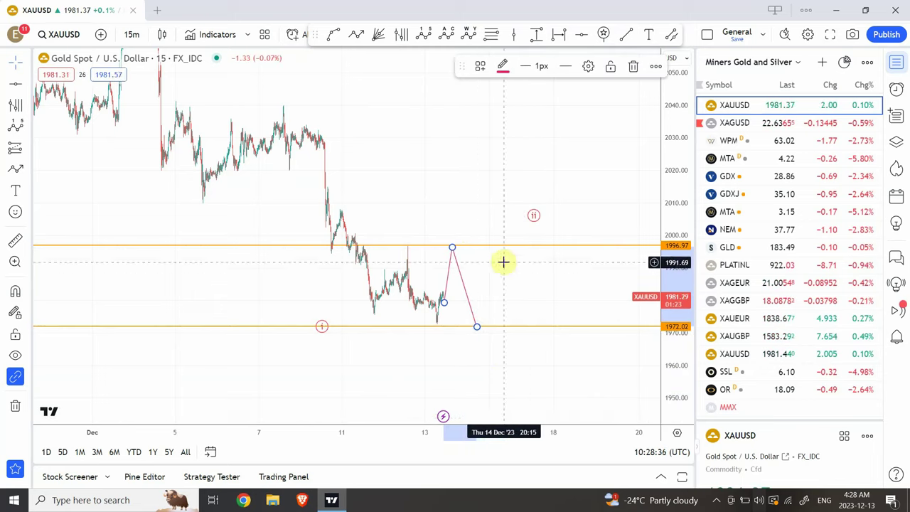
- Draw a path alternating between the 1996.97 and 1972.02 lines, ending with a drop to about 1953
left_click(625, 35)
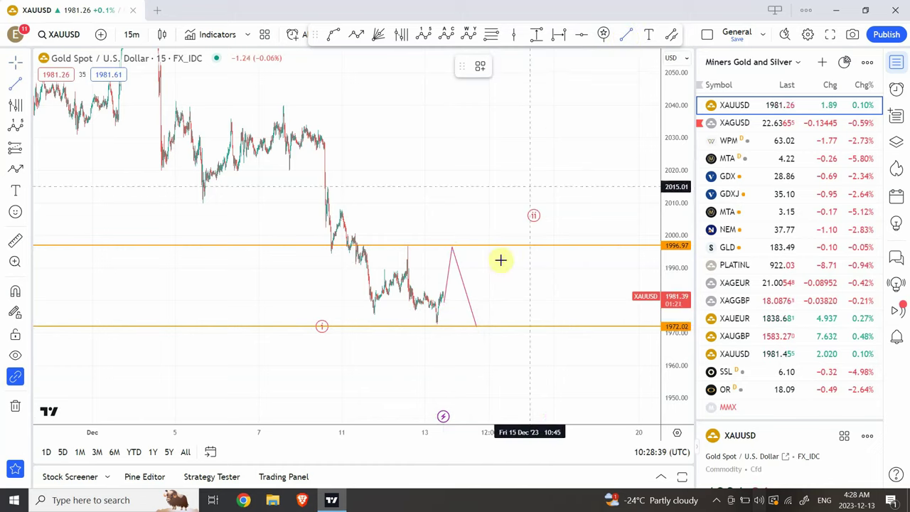
left_click(358, 40)
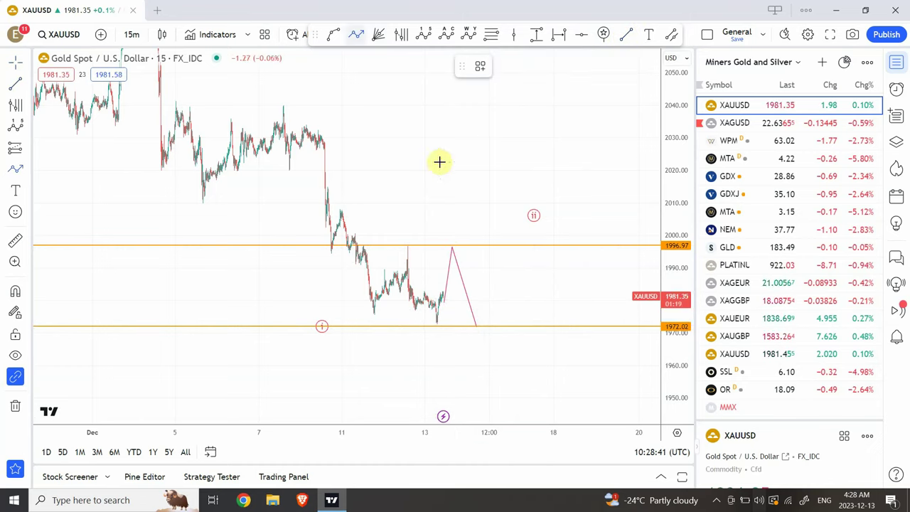
left_click(476, 325)
left_click(501, 246)
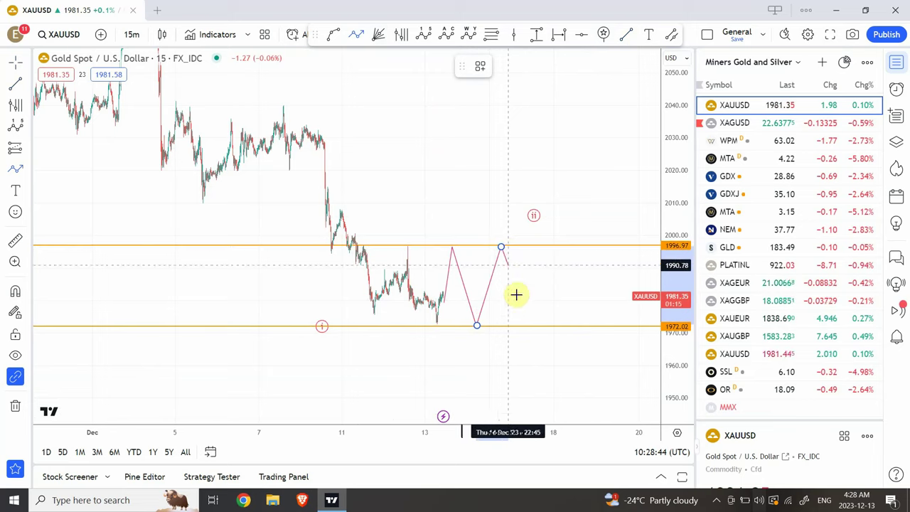
left_click(529, 313)
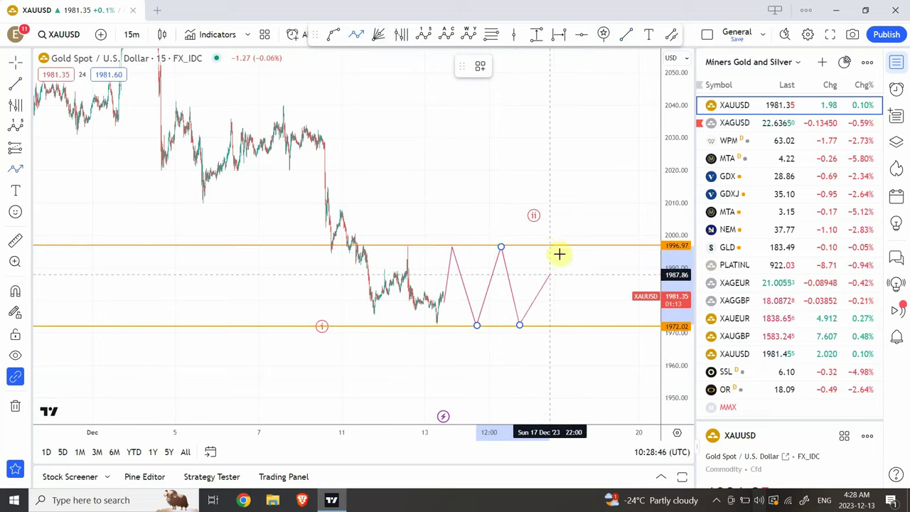
left_click(559, 246)
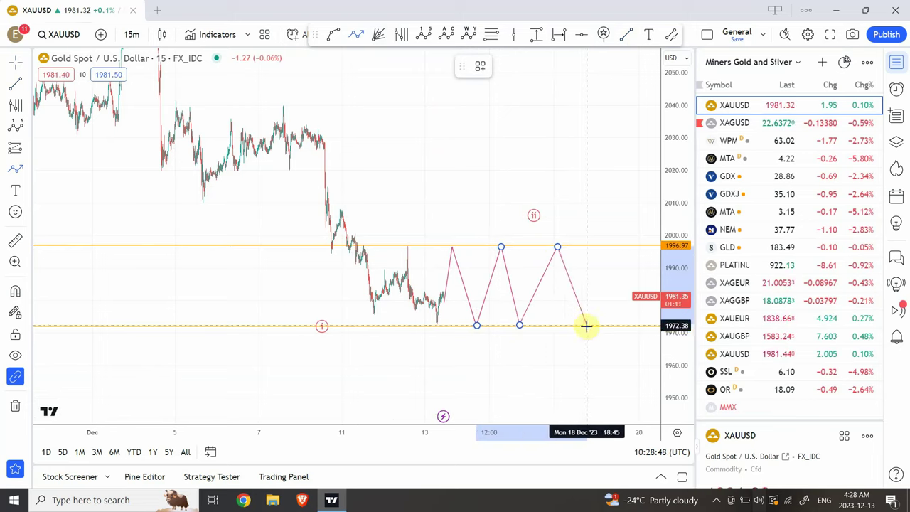
left_click(590, 311)
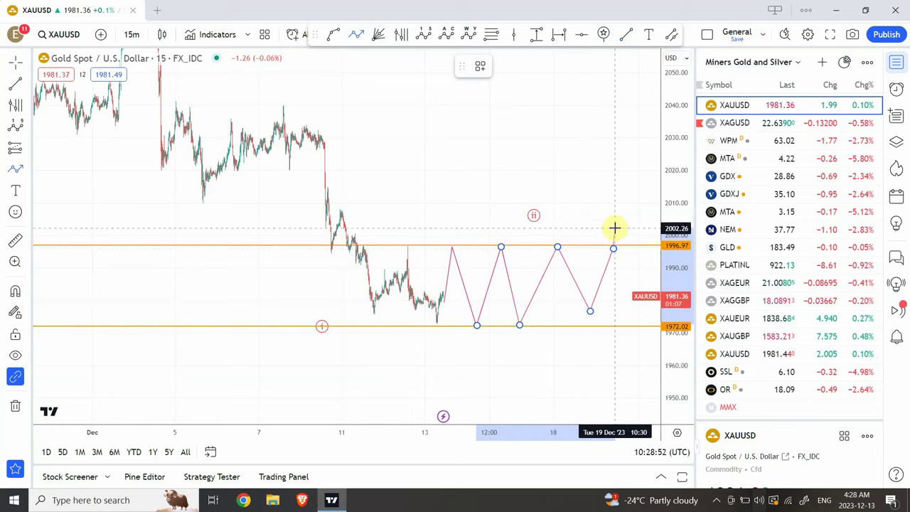
left_click(612, 249)
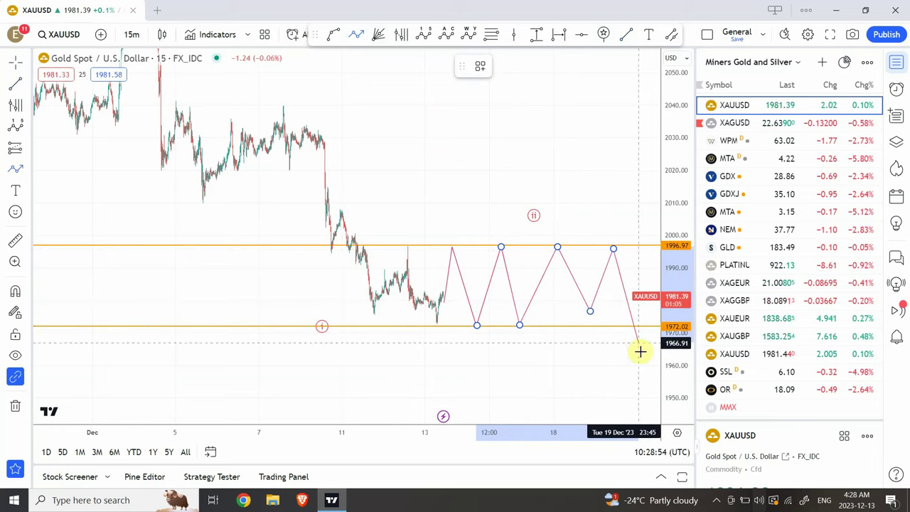
double_click(649, 379)
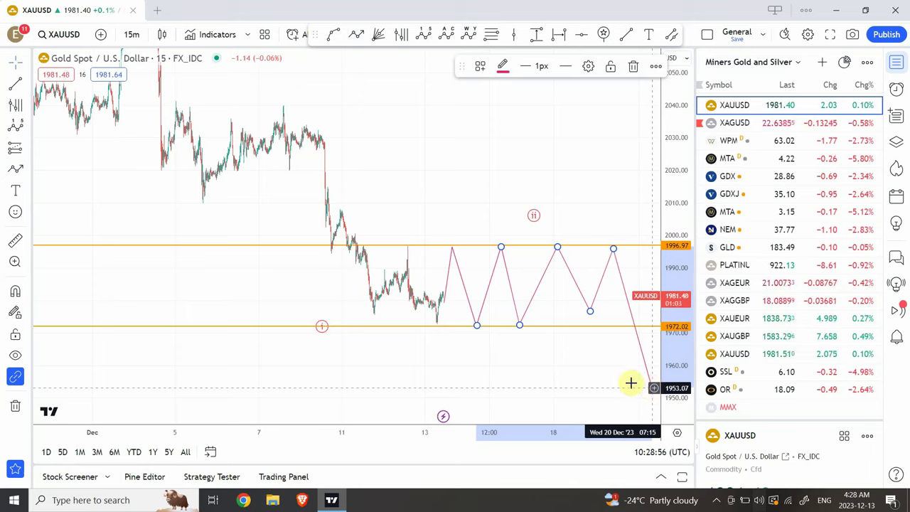
left_click(626, 382)
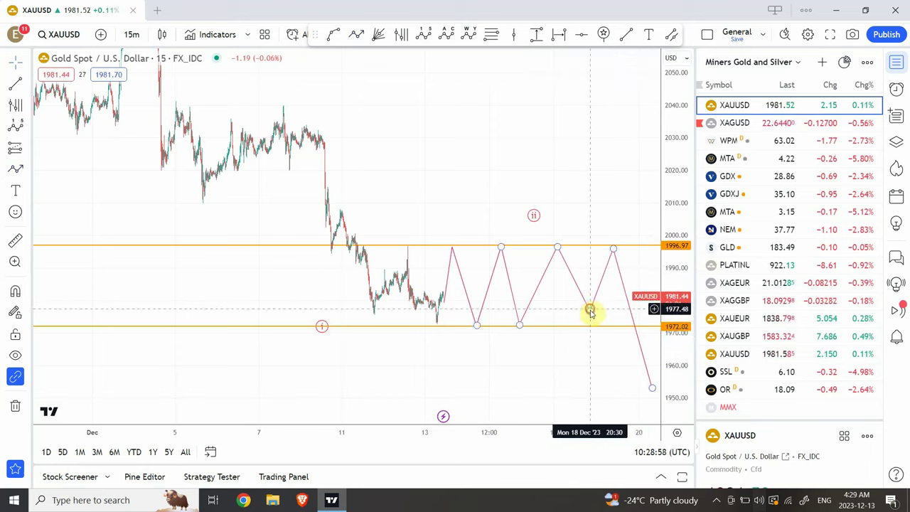
- Snap the stray low onto the lower line, widen the view, and nudge that line to 1972.02
left_click_drag(589, 311, 590, 326)
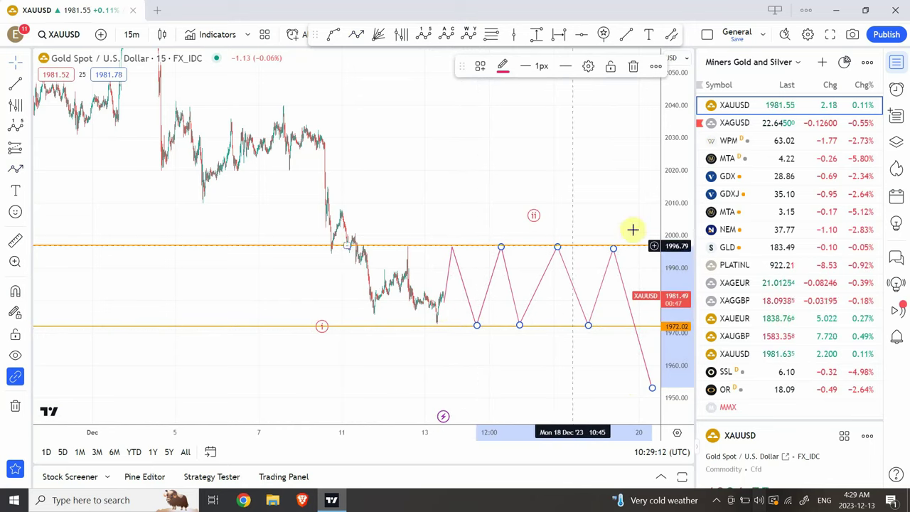
mouse_move(394, 374)
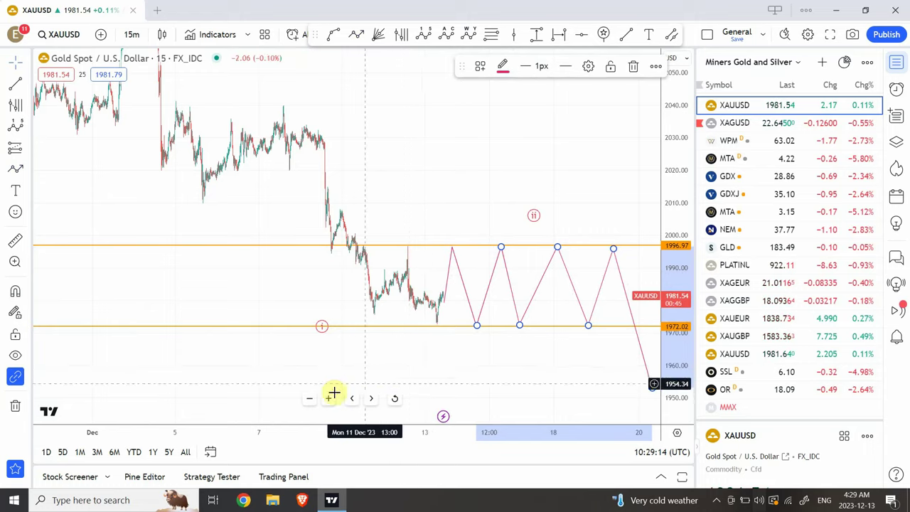
left_click(309, 402)
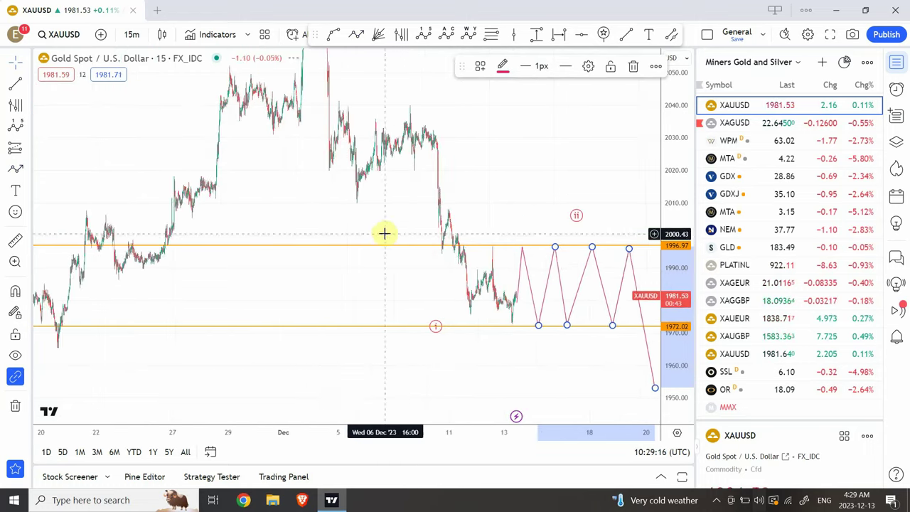
left_click_drag(339, 209, 311, 190)
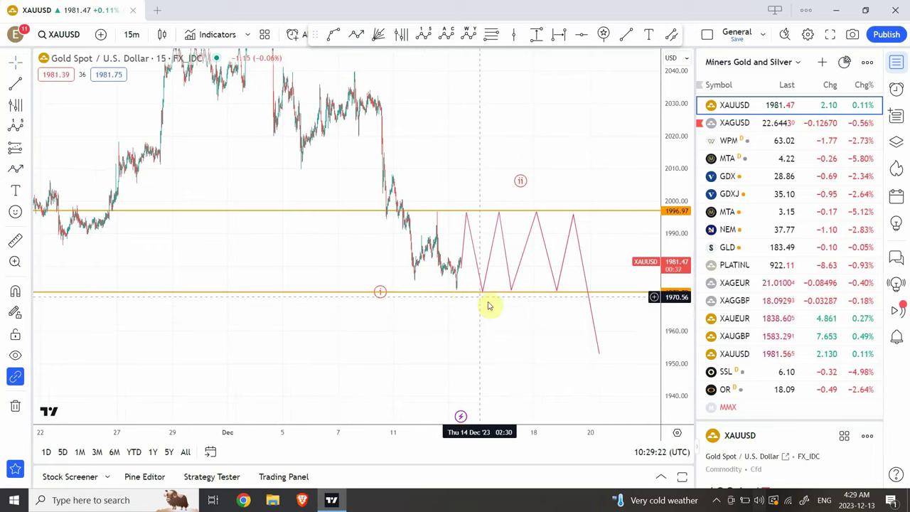
left_click_drag(461, 293, 458, 289)
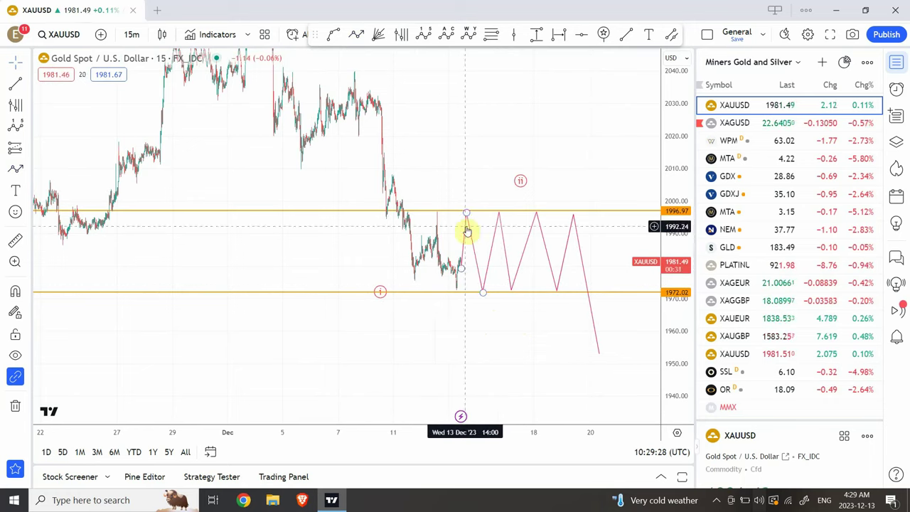
- Inspect the zigzag path and the short pink line at its start by selecting each
left_click(484, 293)
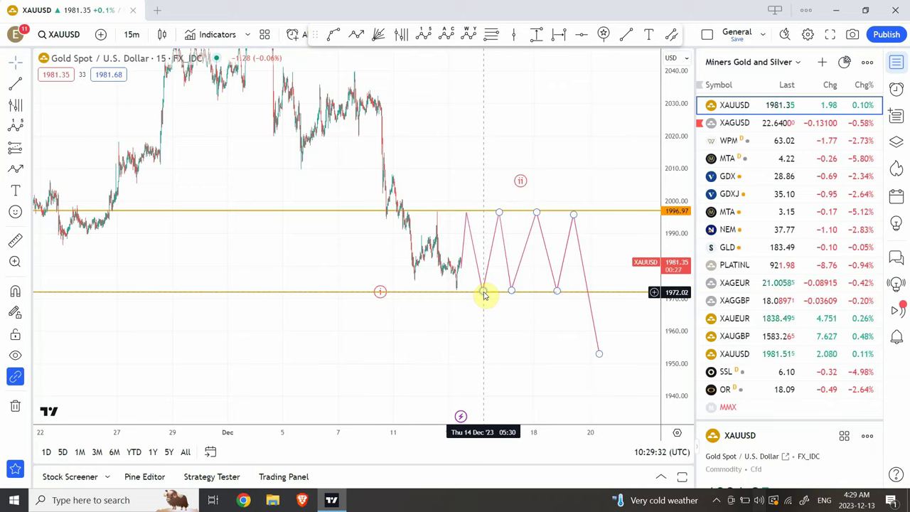
left_click(463, 272)
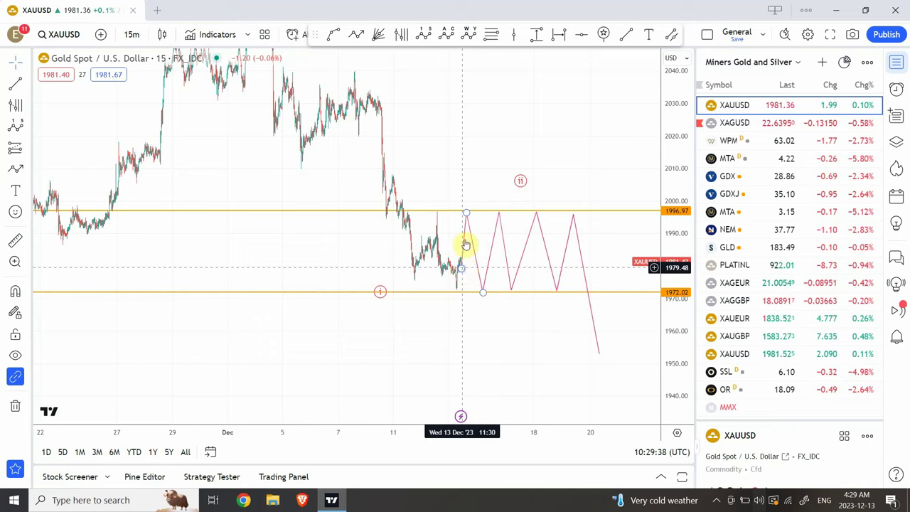
left_click(416, 281)
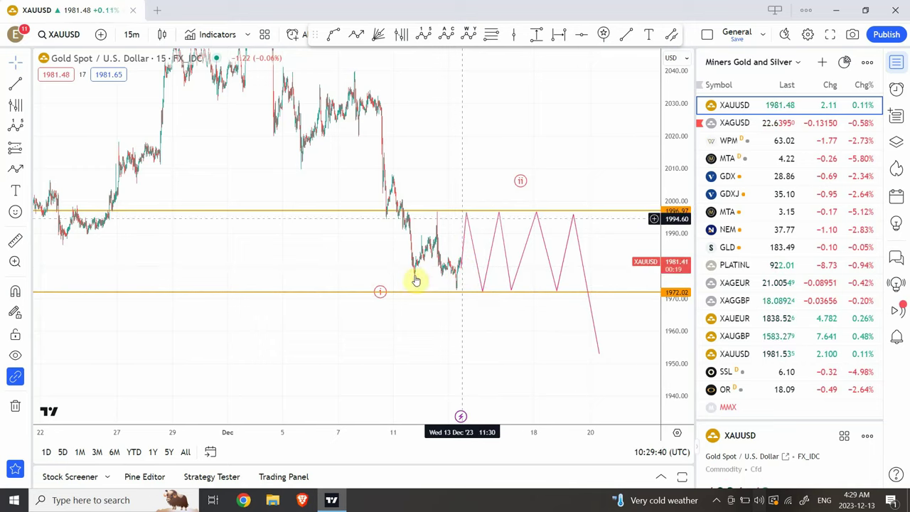
left_click(467, 210)
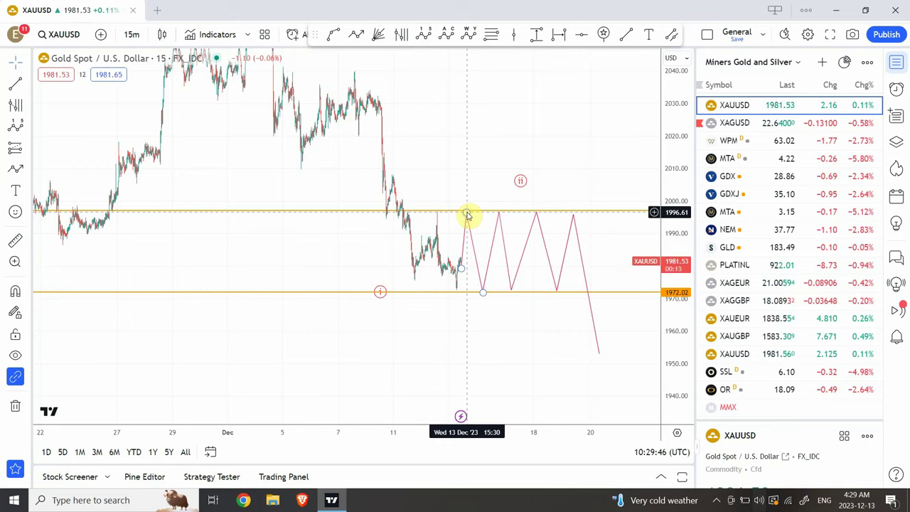
left_click(412, 277)
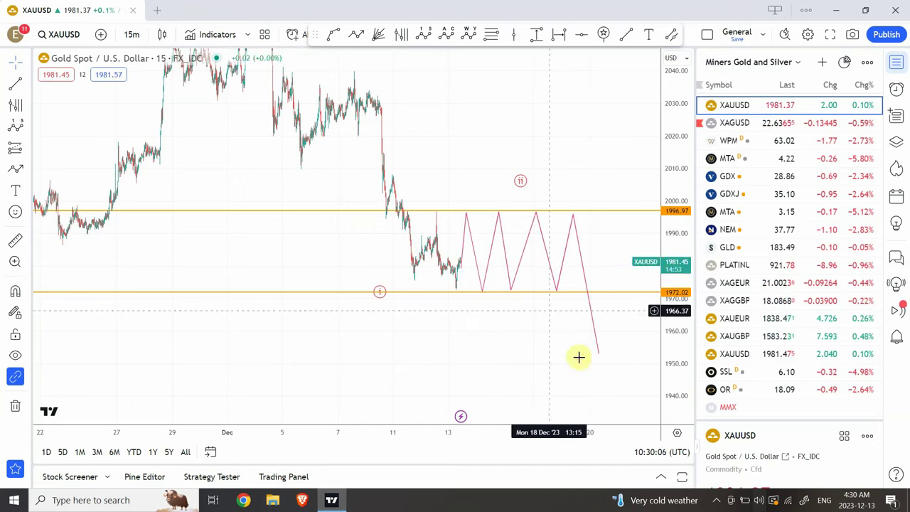
left_click_drag(429, 172, 425, 199)
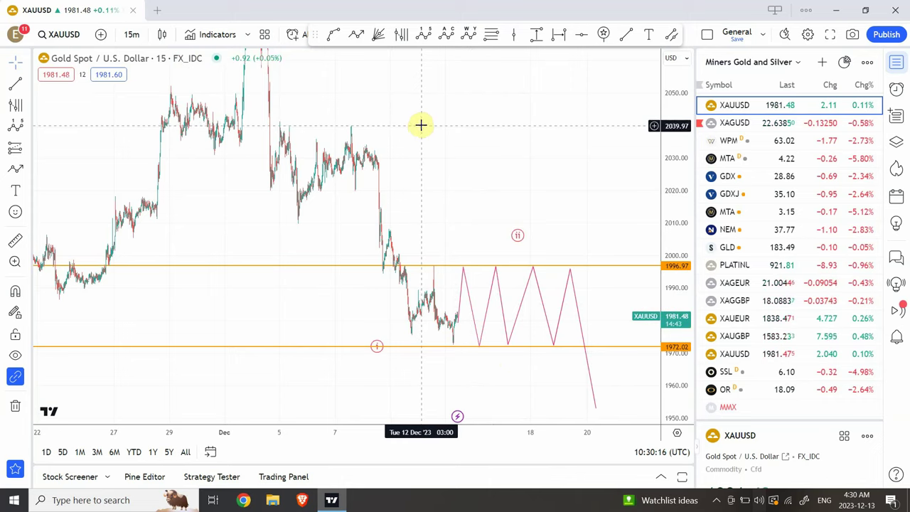
left_click_drag(548, 201, 569, 243)
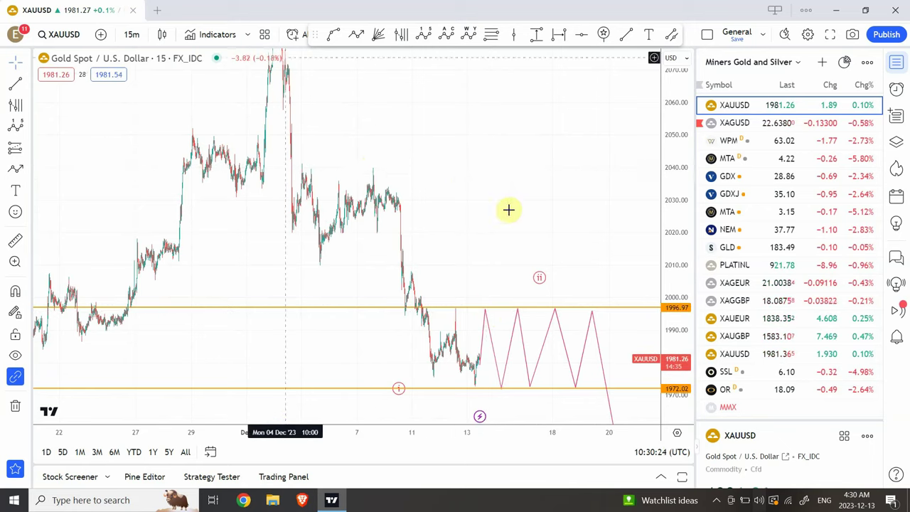
left_click_drag(480, 233, 482, 261)
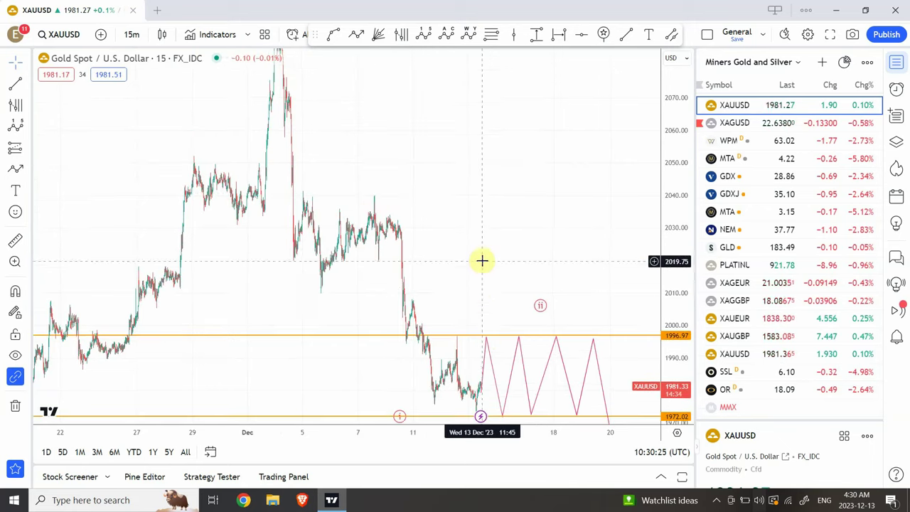
left_click(485, 347)
left_click(495, 256)
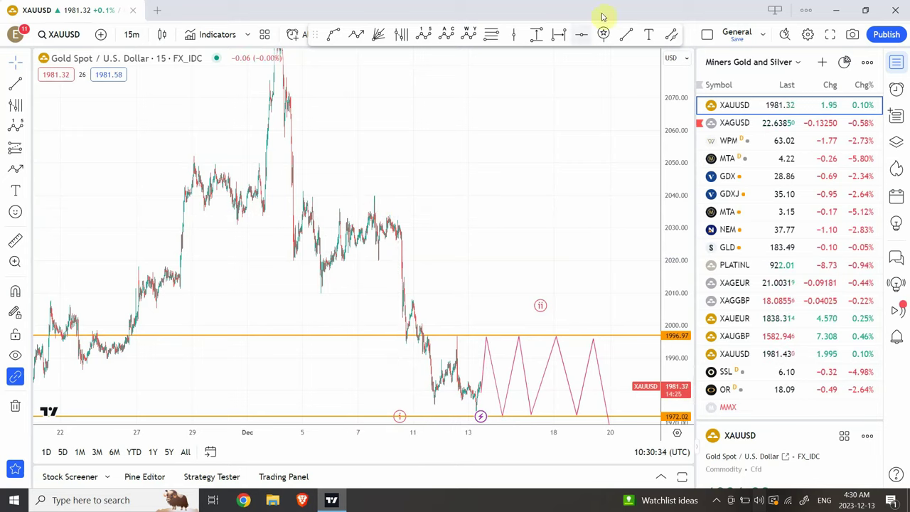
- Place a horizontal line at 2040.15 and recolour it red
left_click(579, 37)
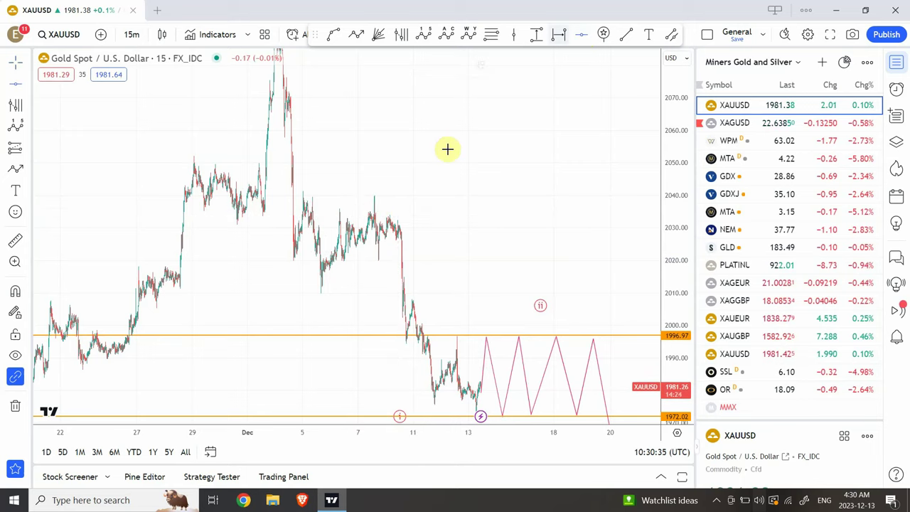
left_click(374, 195)
left_click(469, 148)
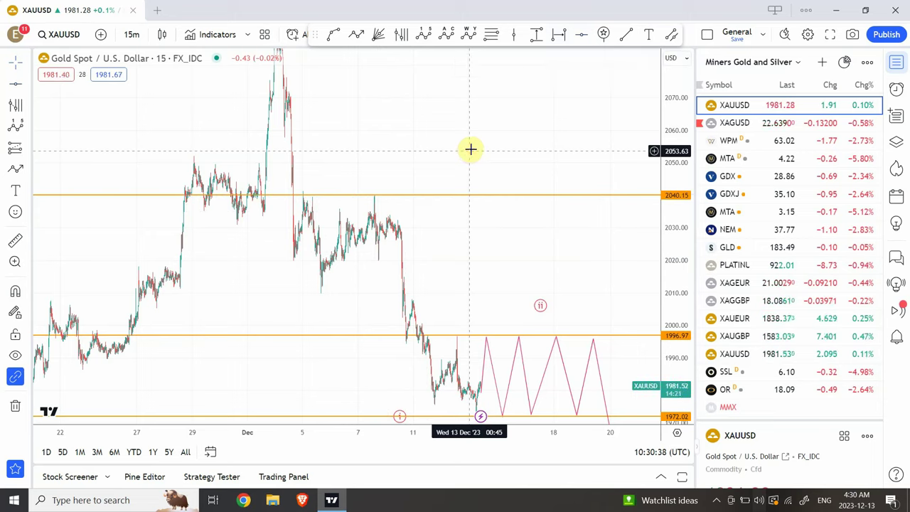
left_click(442, 195)
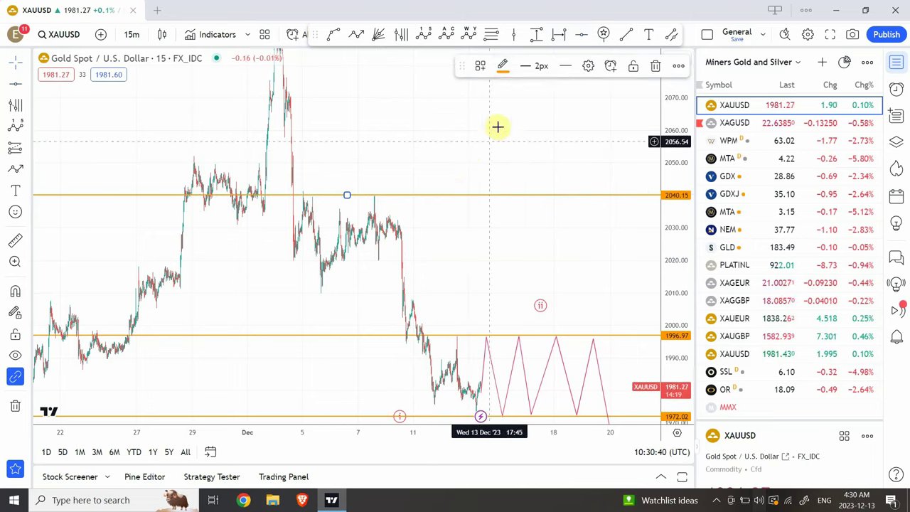
left_click(503, 71)
left_click(504, 106)
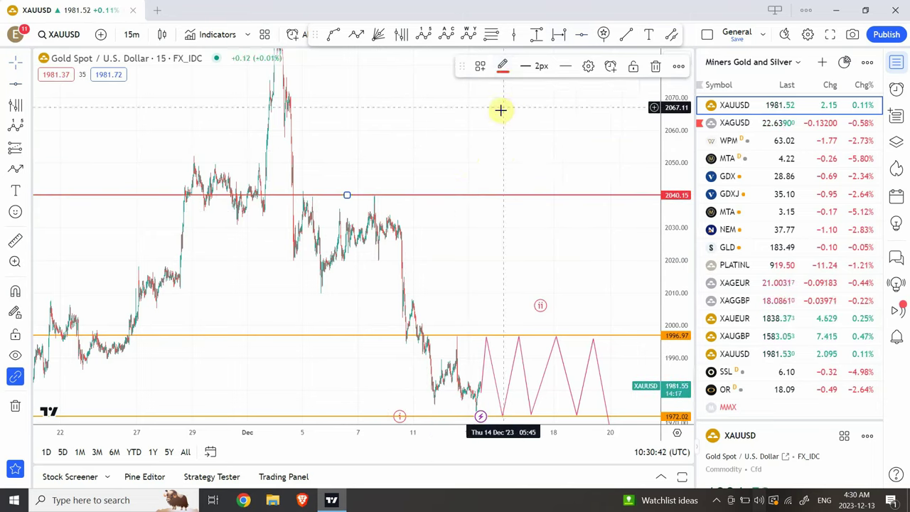
left_click(473, 159)
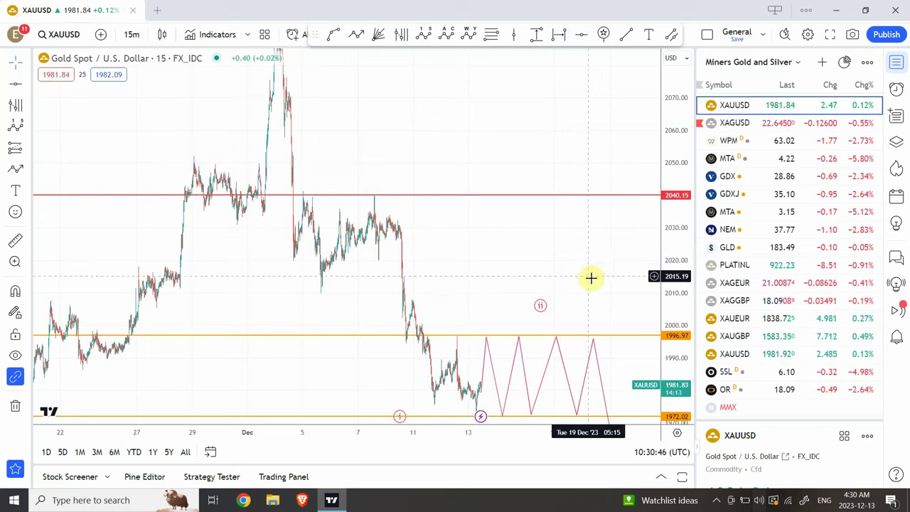
mouse_move(353, 405)
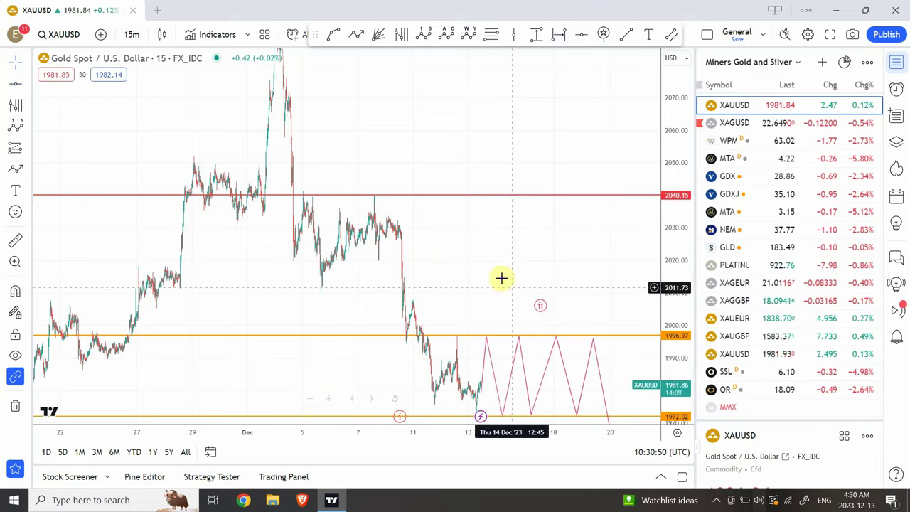
- Bring the spike top into view and drag a Fib retracement from 2147.50 to 1975.95
left_click_drag(679, 212, 666, 364)
left_click_drag(466, 164, 465, 199)
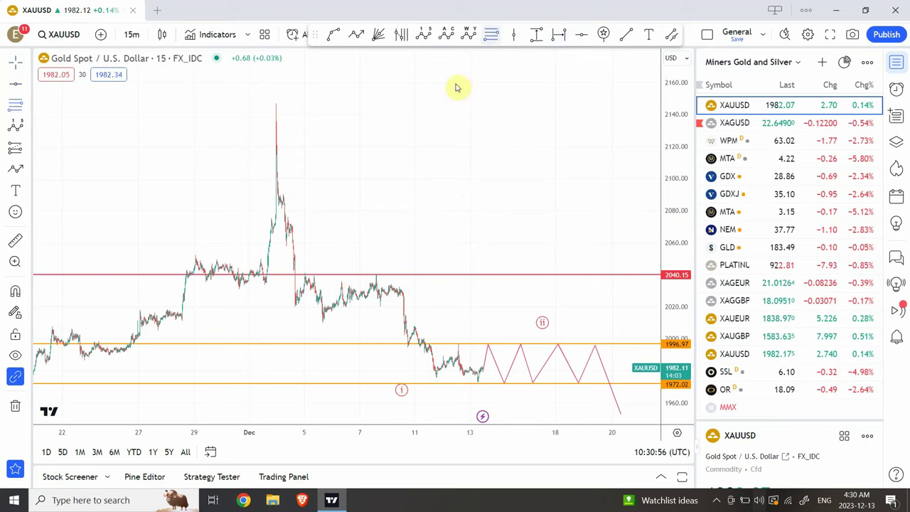
left_click_drag(274, 103, 287, 124)
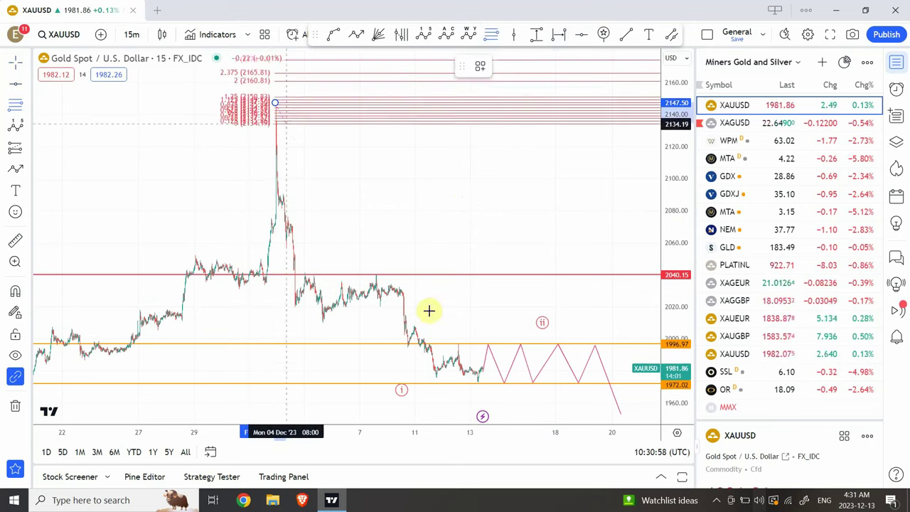
mouse_move(429, 311)
left_mouse_down()
mouse_move(417, 346)
mouse_move(386, 365)
mouse_move(386, 405)
mouse_move(388, 377)
left_mouse_up()
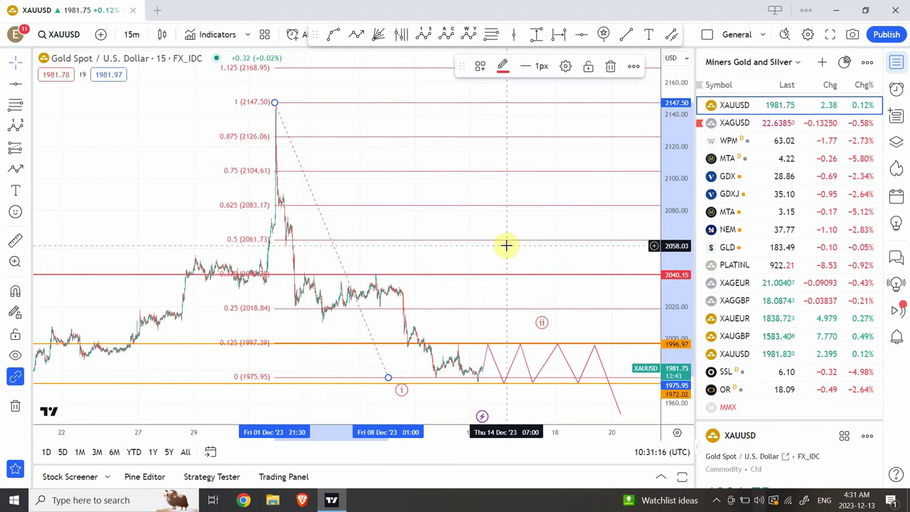
- Place a horizontal line at 2061.36, matching the Fibonacci 0.5 level, then pan the view
left_click(581, 37)
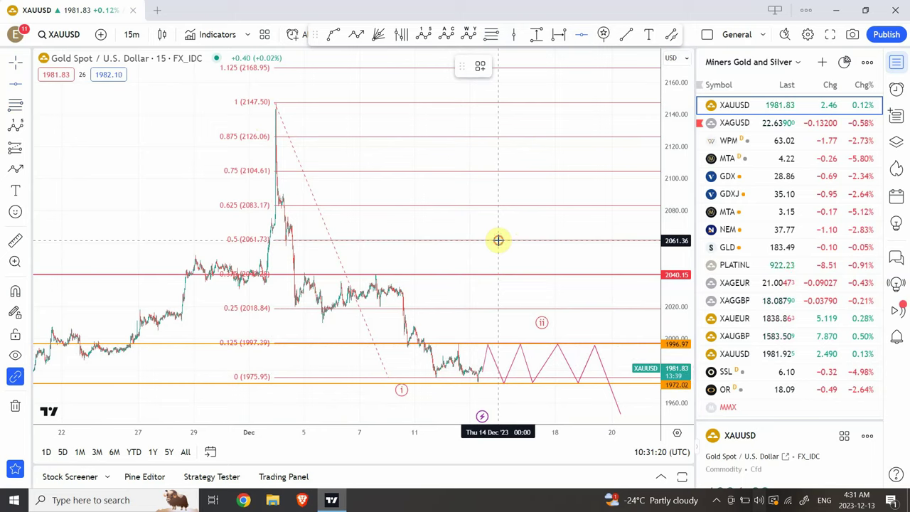
left_click(498, 241)
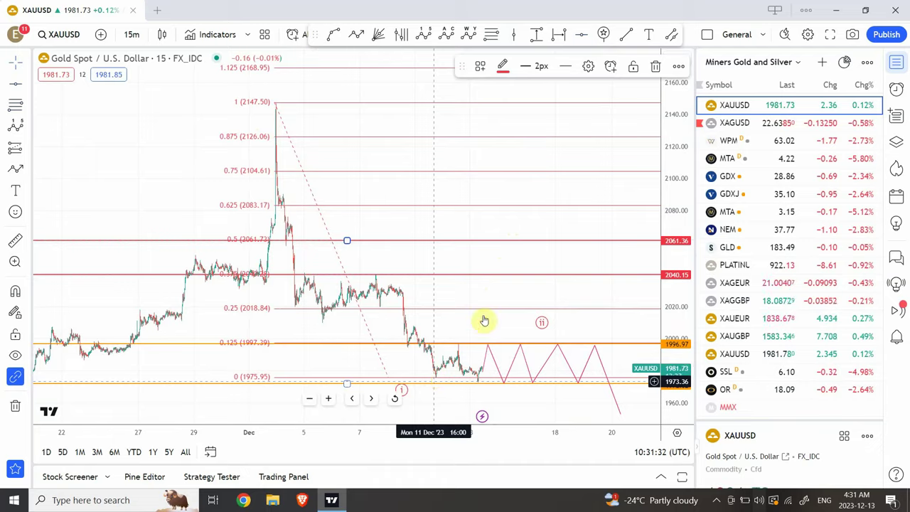
left_click_drag(404, 262, 371, 243)
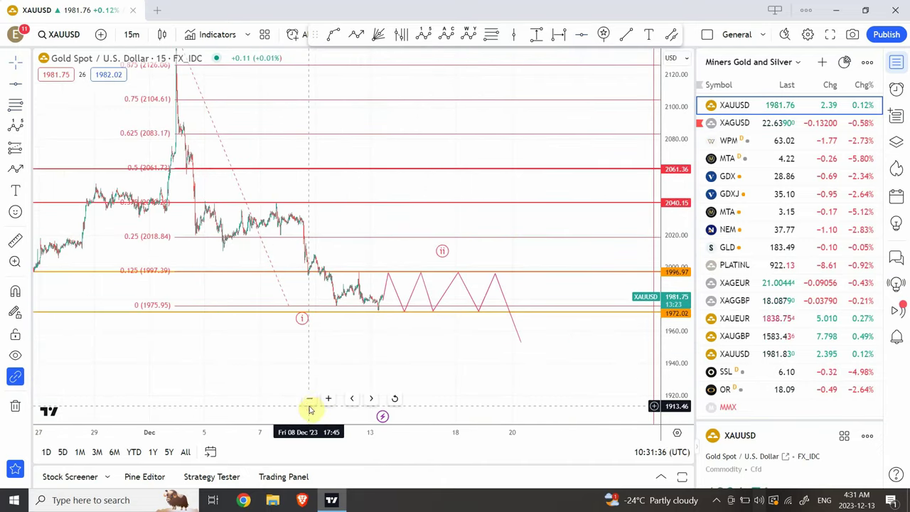
left_click(310, 404)
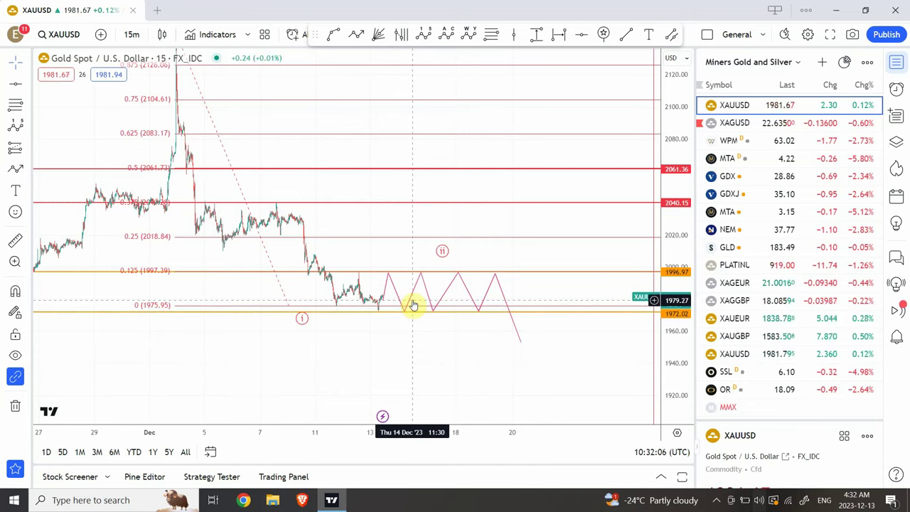
mouse_move(410, 311)
left_mouse_down()
mouse_move(441, 353)
mouse_move(413, 313)
left_mouse_up()
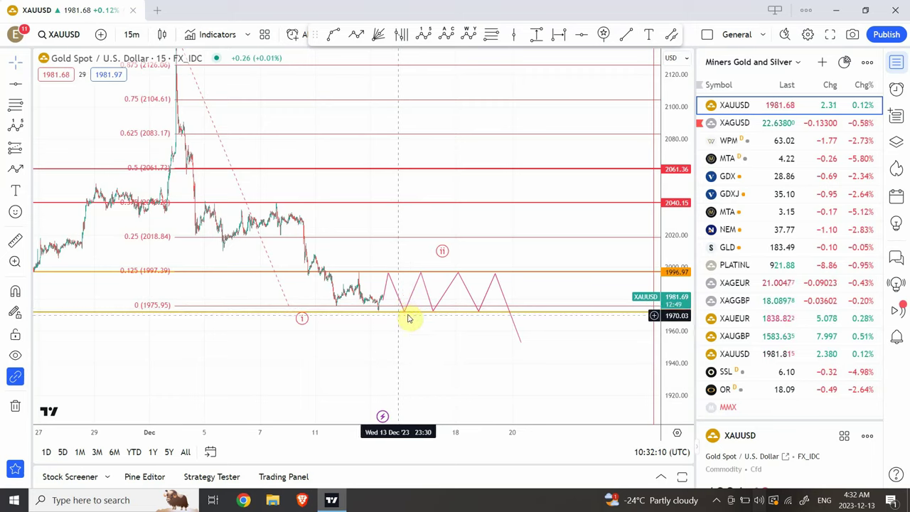
left_click(406, 314)
left_click(382, 314)
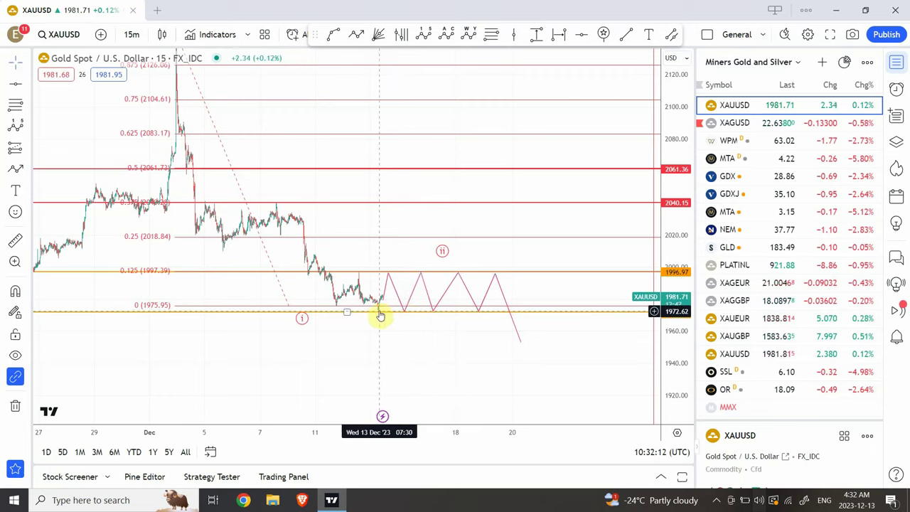
left_click(404, 313)
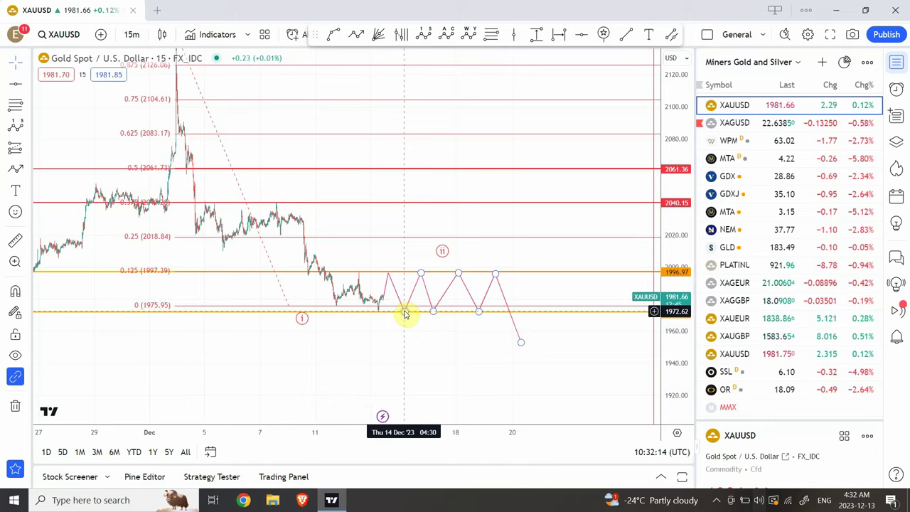
left_click(586, 378)
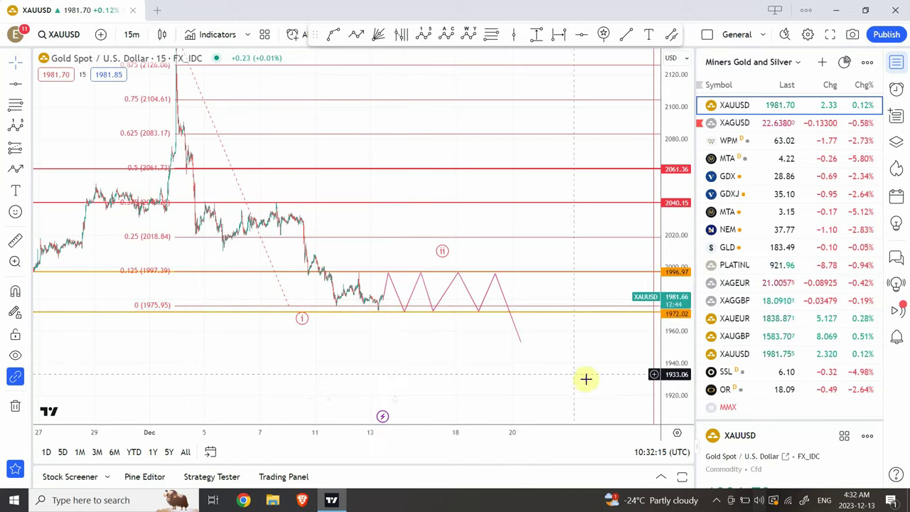
- Open XAGUSD from the Miners Gold and Silver watchlist and pan to earlier, higher prices
left_click(788, 123)
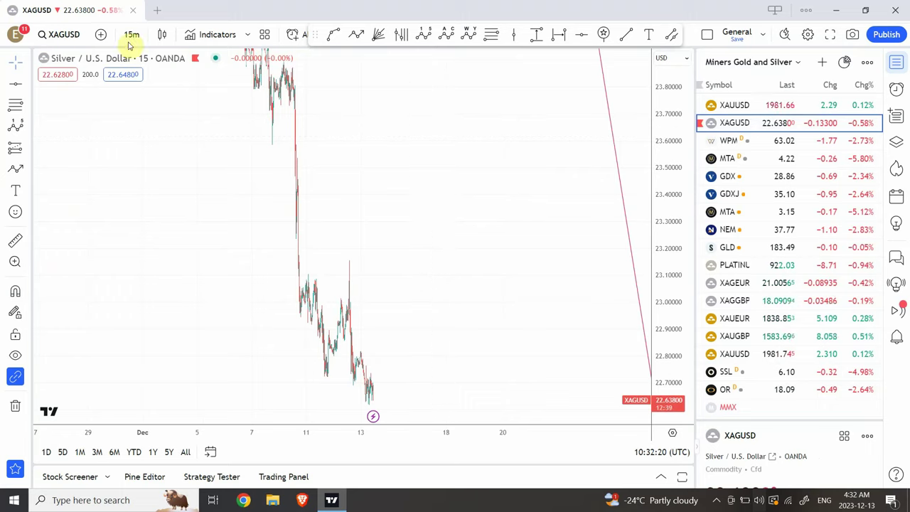
left_click_drag(408, 246, 524, 242)
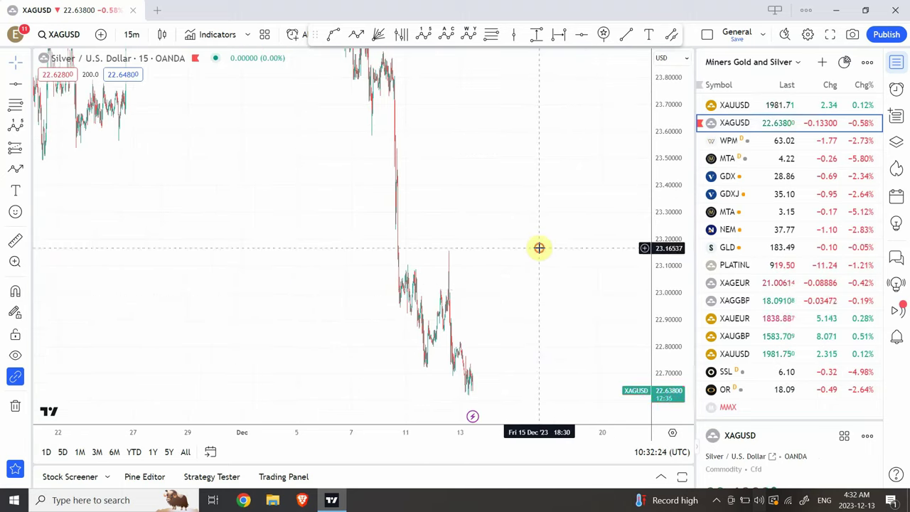
left_click_drag(538, 249, 527, 355)
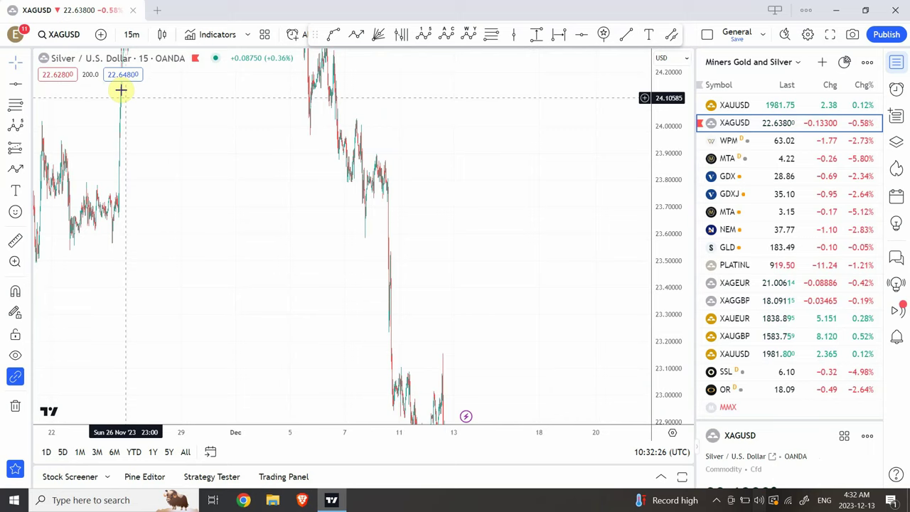
left_click(132, 34)
left_click(142, 266)
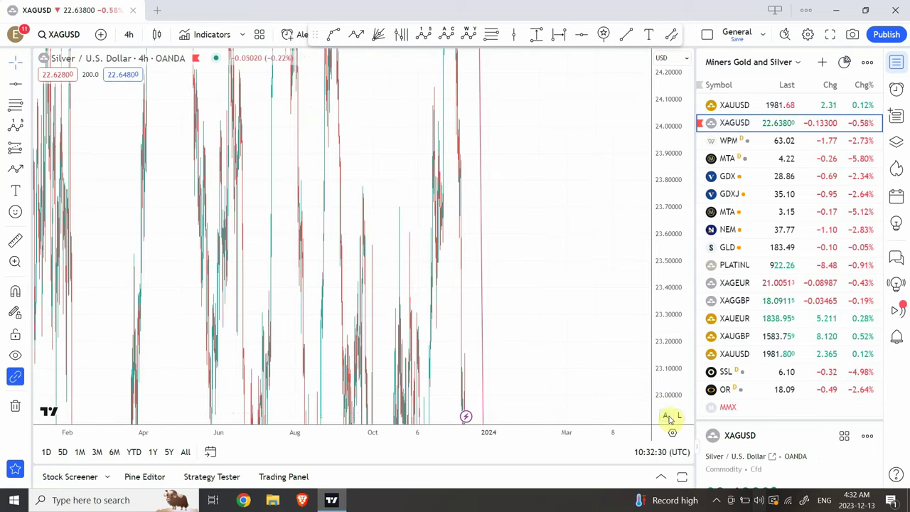
left_click(667, 416)
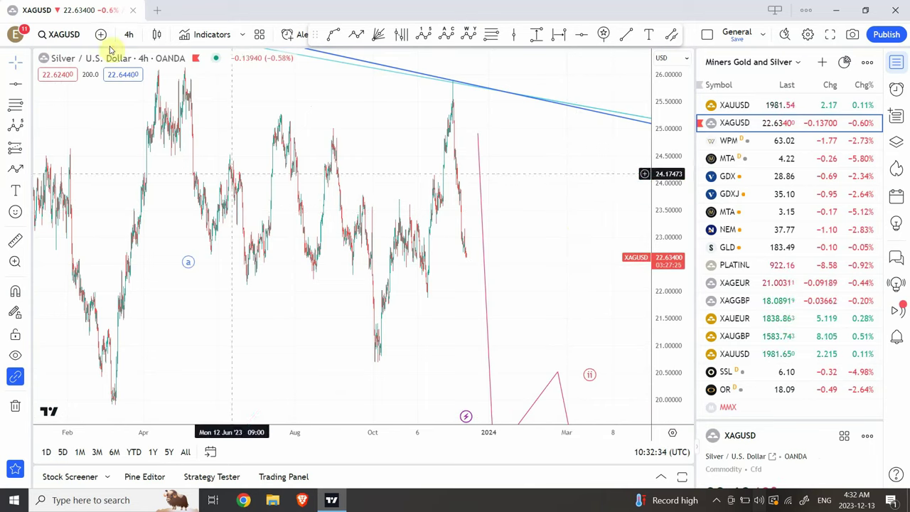
left_click(130, 37)
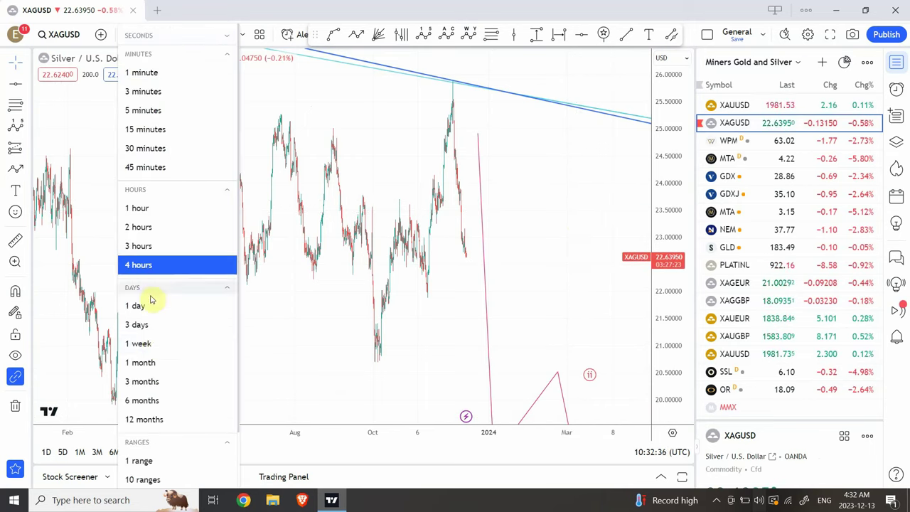
left_click(152, 344)
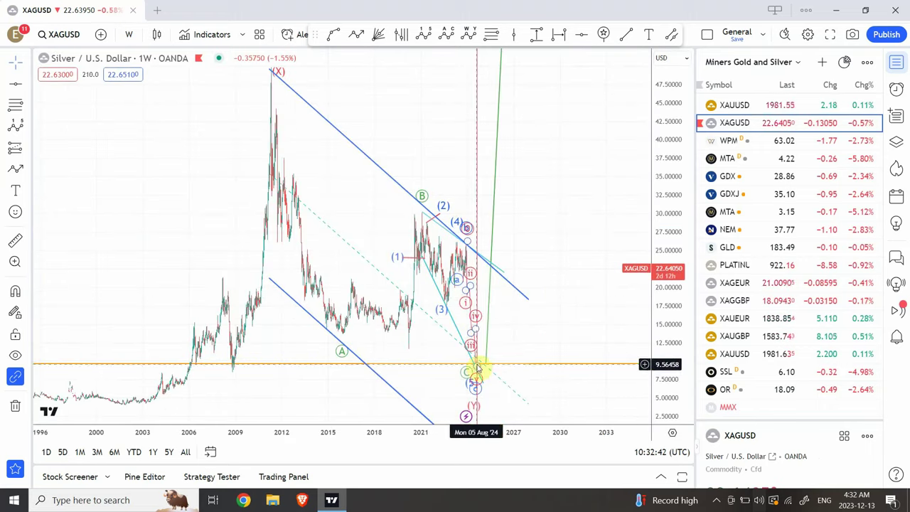
left_click(127, 34)
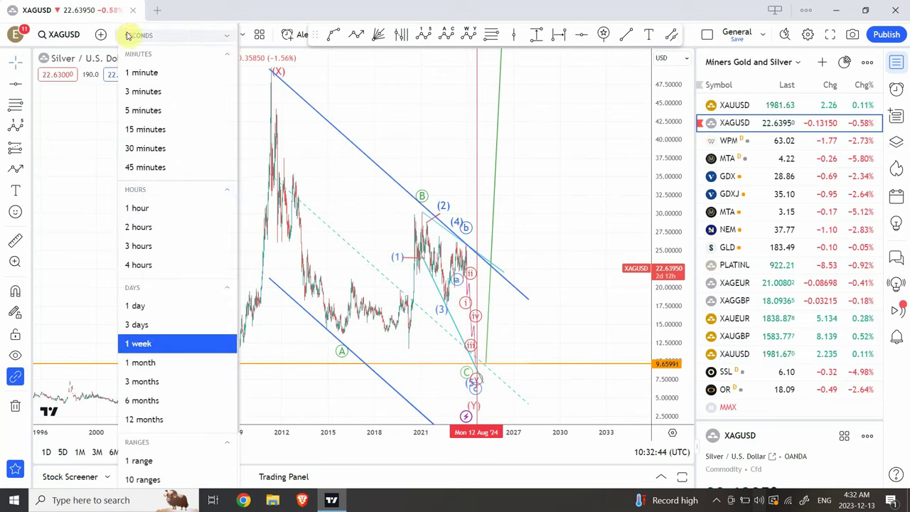
left_click(152, 128)
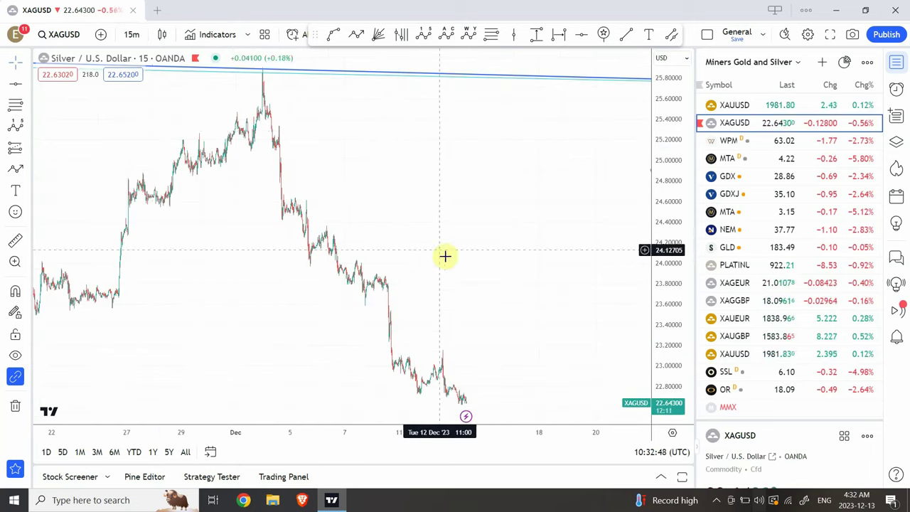
left_click(408, 128)
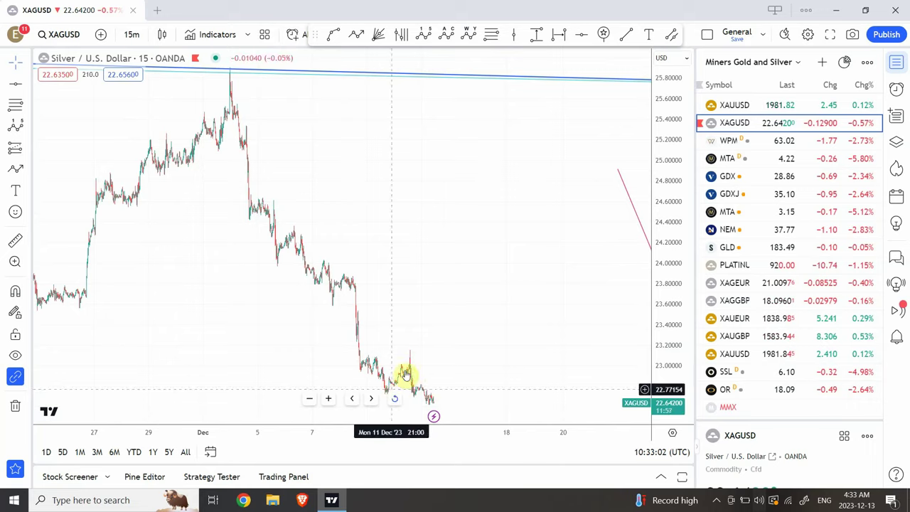
- Frame the recent silver candles and place a horizontal line at 22.62 under the lows
left_click_drag(462, 309, 553, 278)
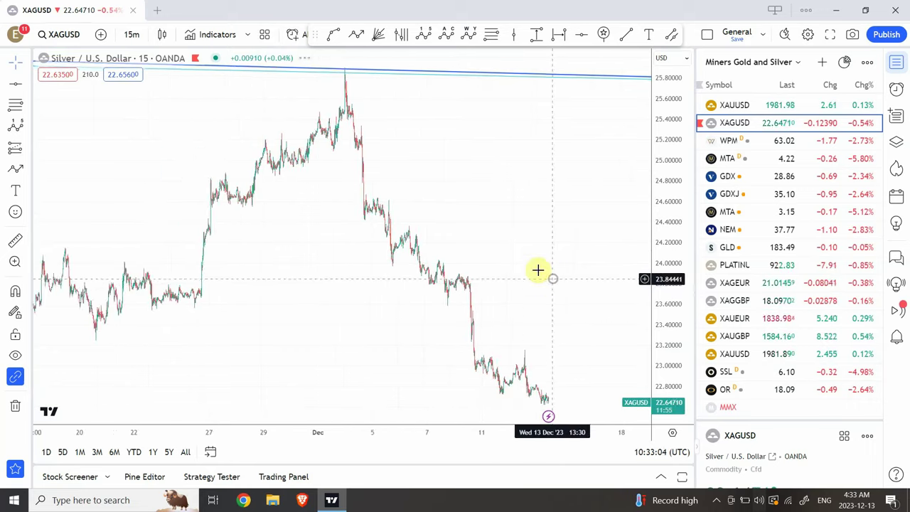
left_click_drag(484, 241, 406, 189)
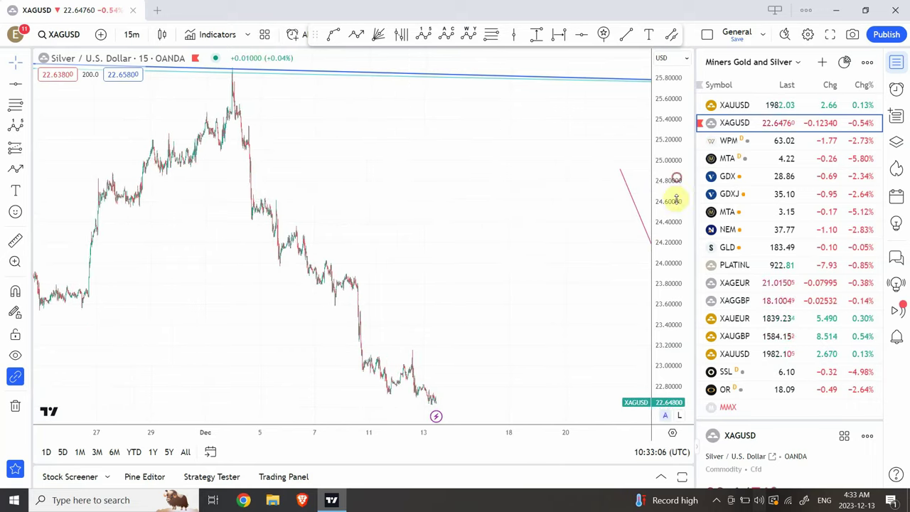
left_click_drag(677, 198, 672, 288)
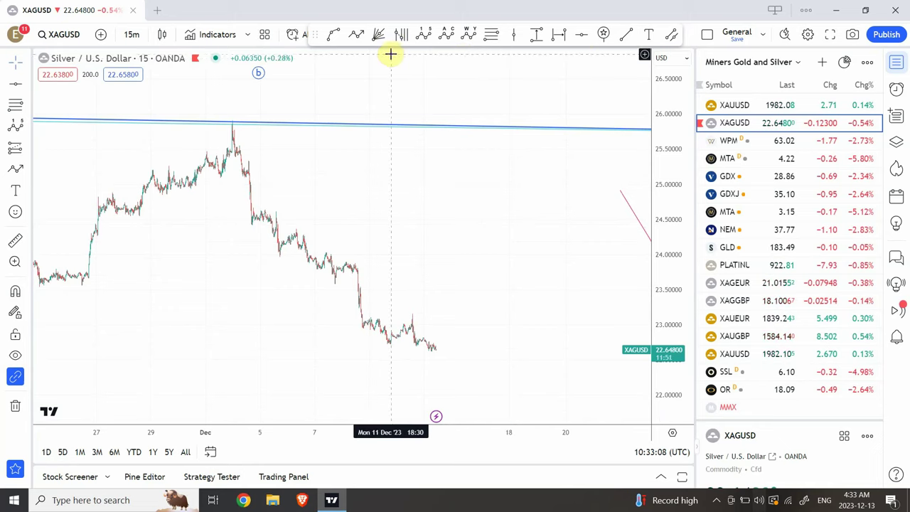
left_click(583, 35)
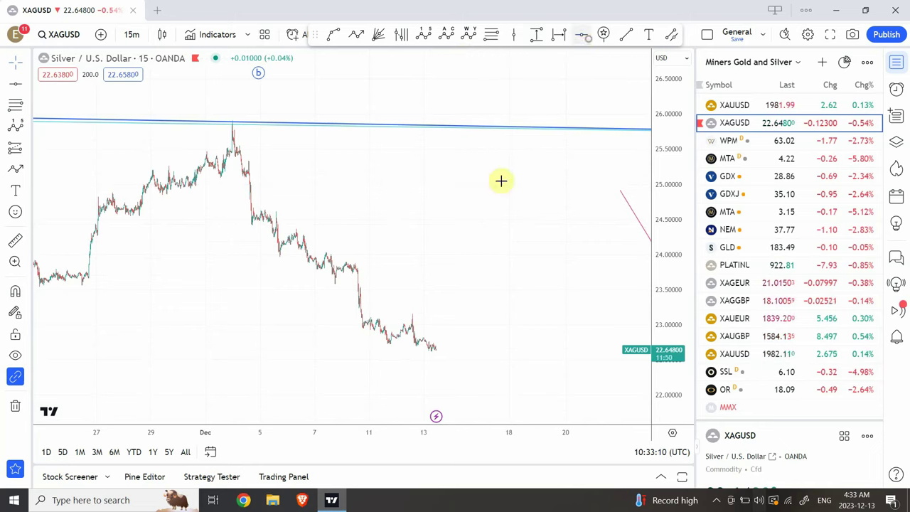
left_click(447, 351)
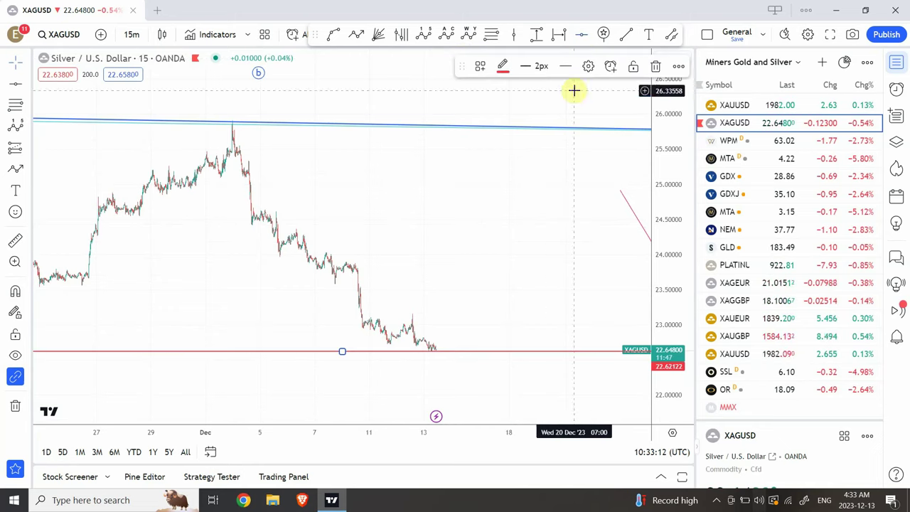
- Add a second horizontal line at 23.16 across the recent highs
left_click(580, 36)
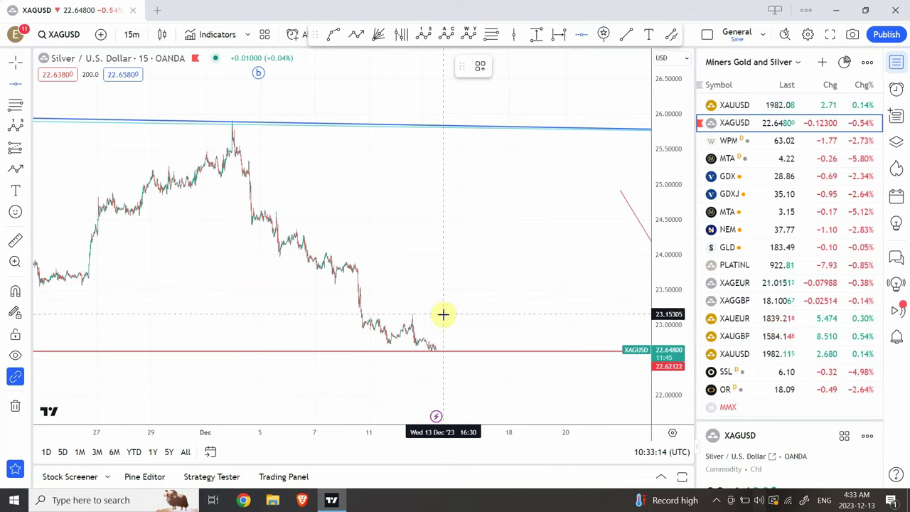
left_click(443, 313)
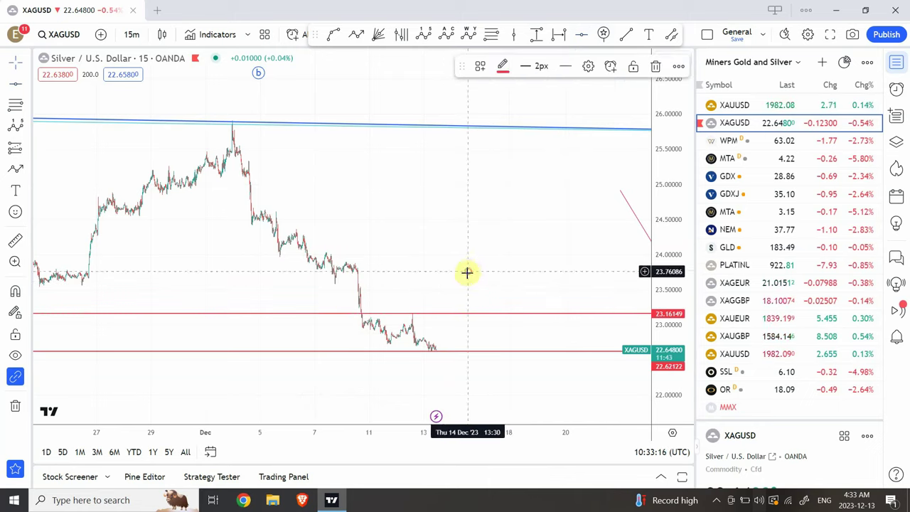
left_click(536, 147)
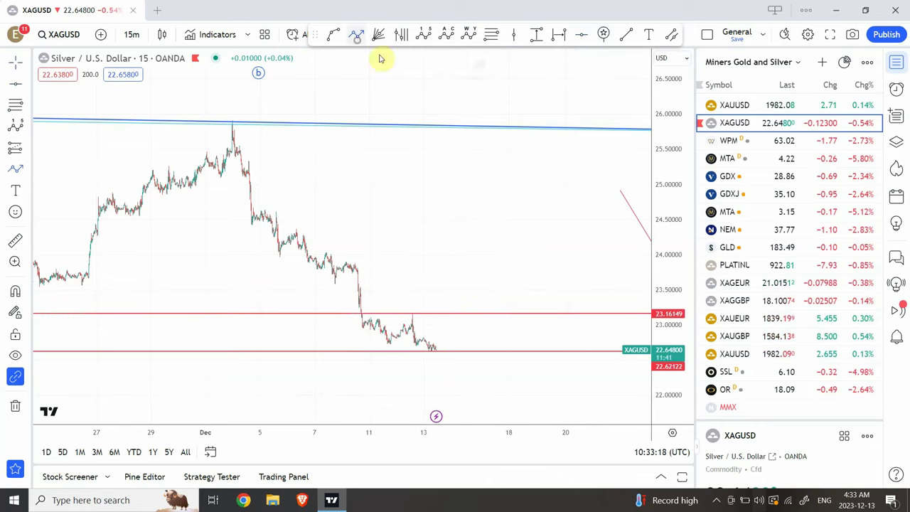
- Draw a zigzag path alternating between 22.62 troughs and 23.16 peaks, four times
left_click(437, 350)
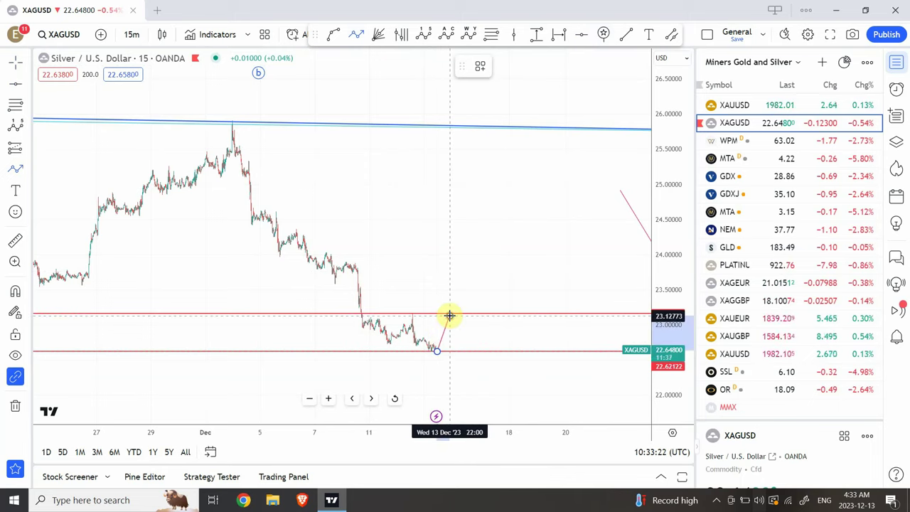
left_click(449, 316)
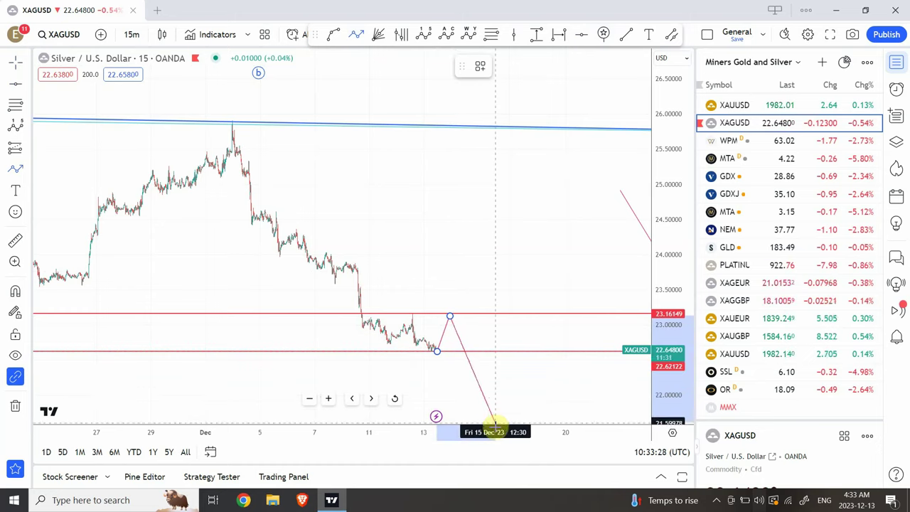
left_click(460, 351)
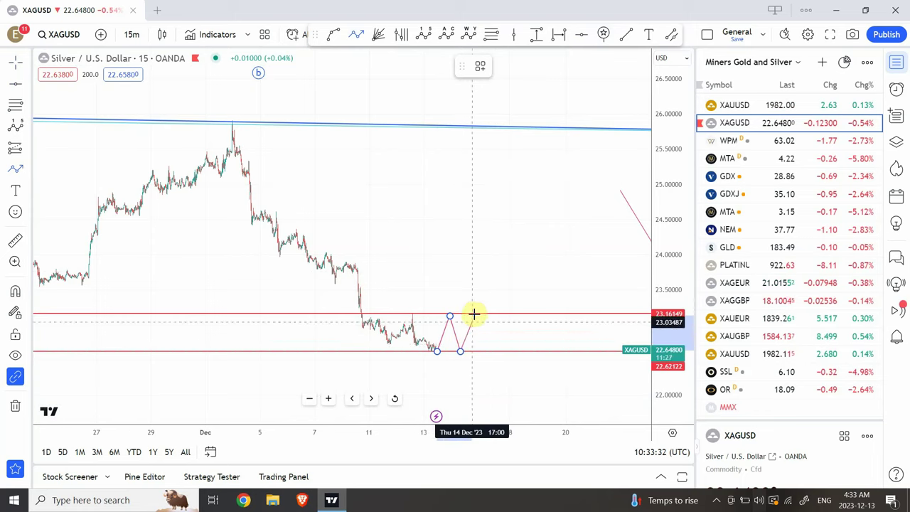
left_click(474, 313)
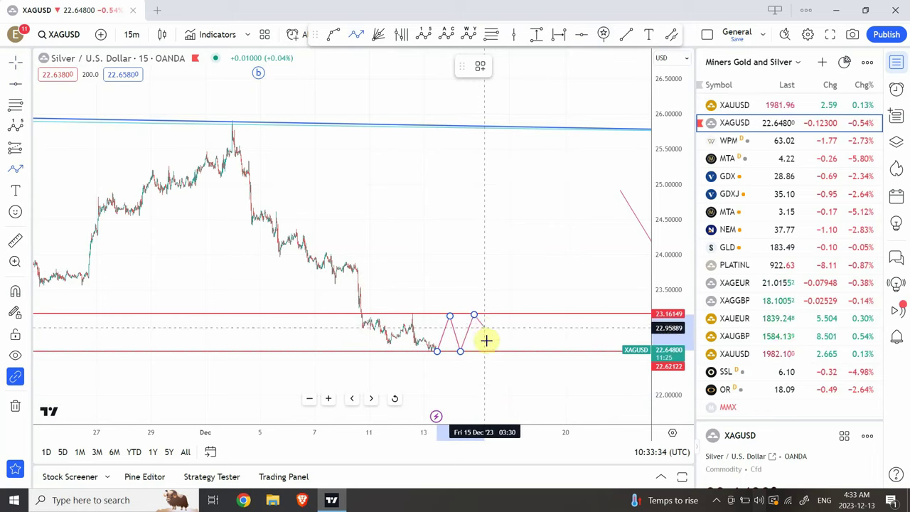
left_click(483, 350)
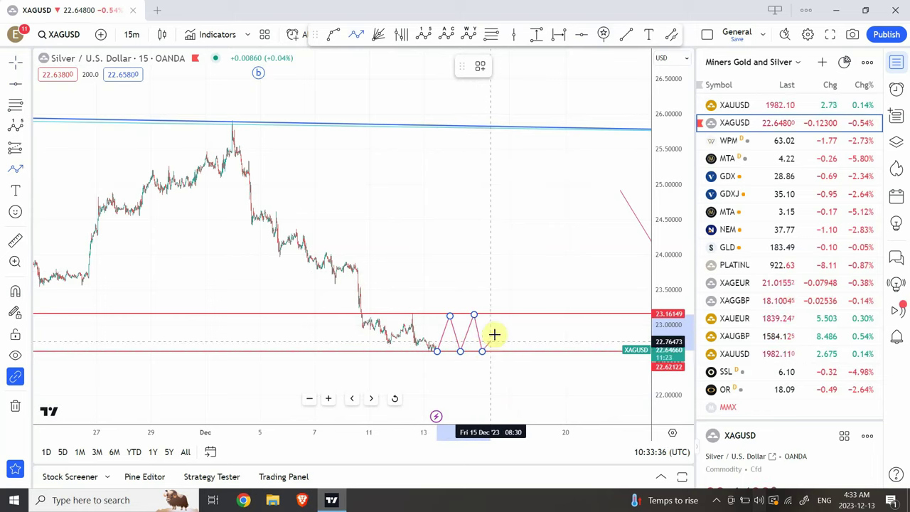
left_click(502, 314)
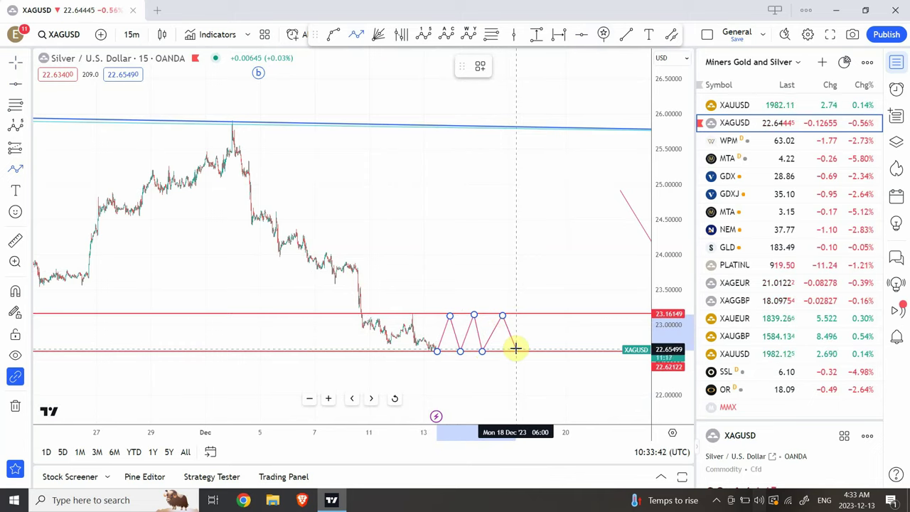
left_click(516, 348)
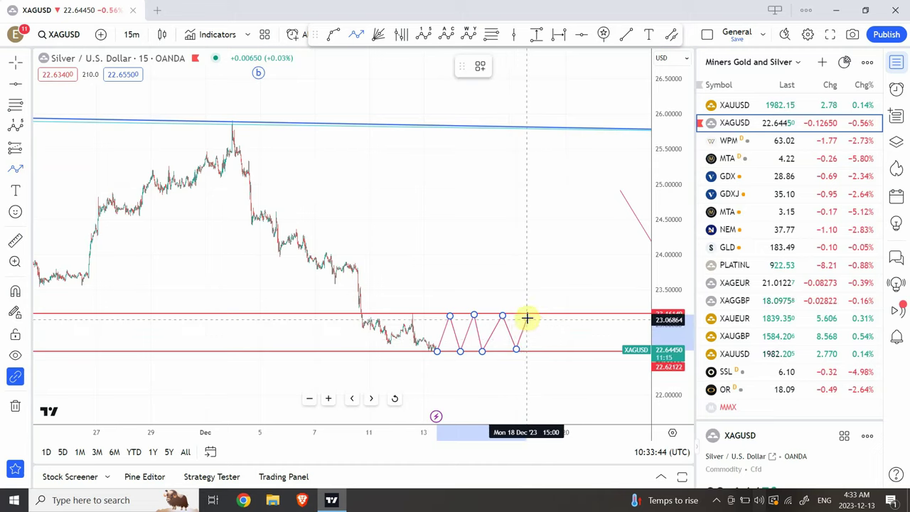
left_click(528, 316)
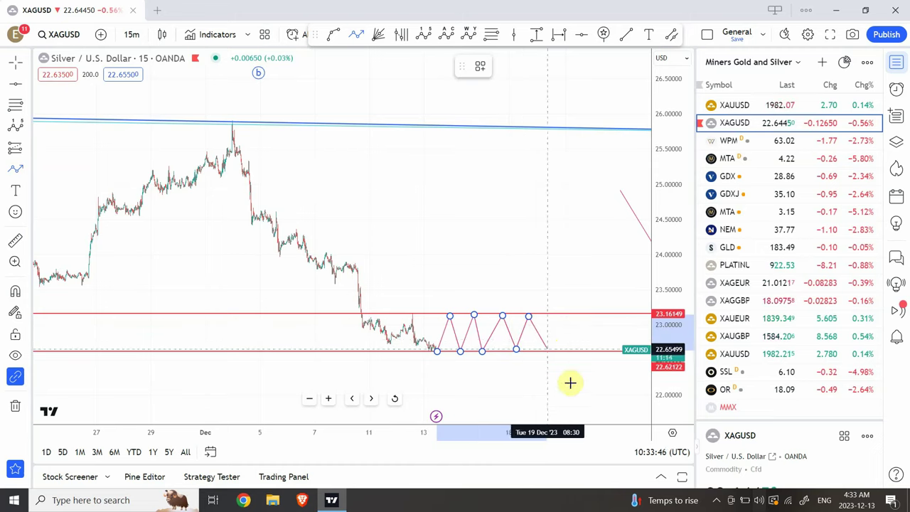
- End the path with a drop to about 21.70, keeping its default style
double_click(586, 416)
double_click(563, 376)
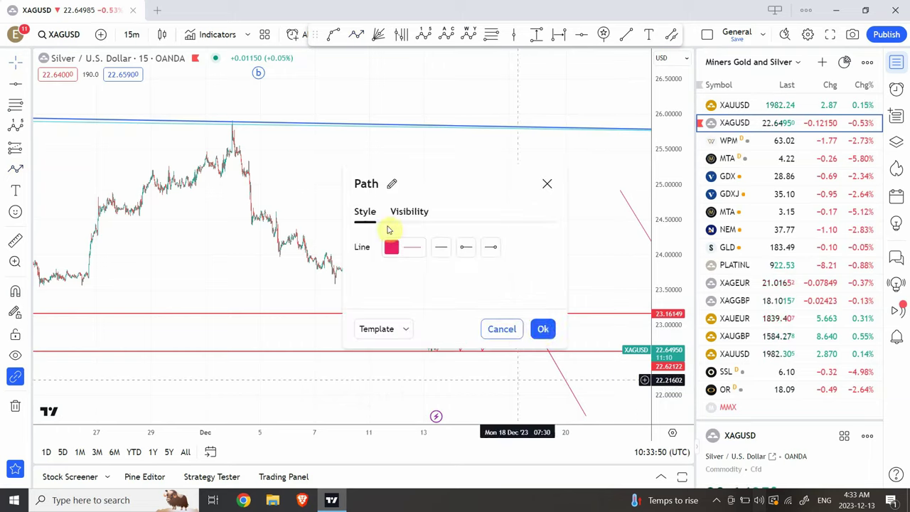
left_click(542, 329)
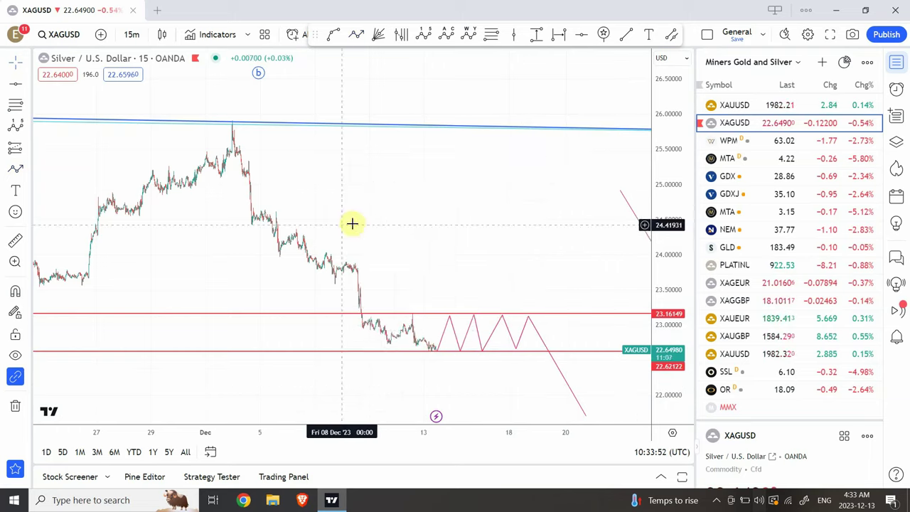
left_click_drag(351, 223, 429, 146)
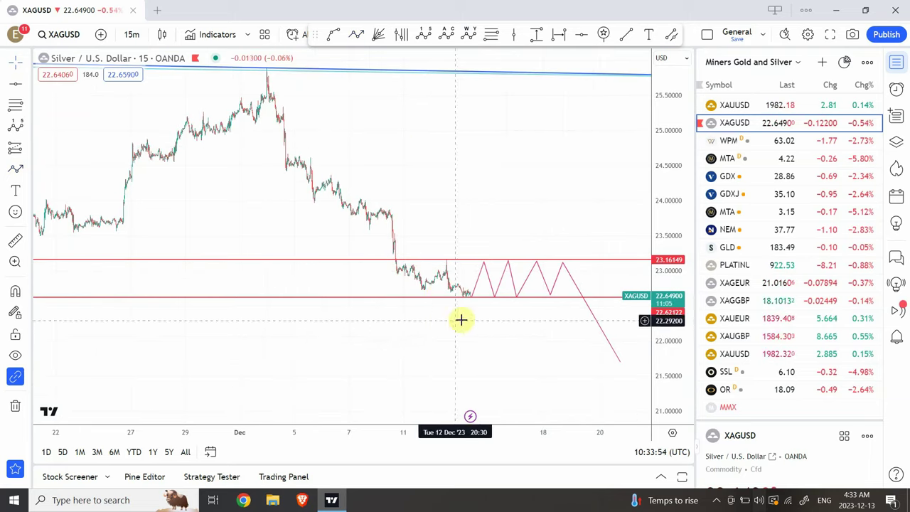
left_click(484, 265)
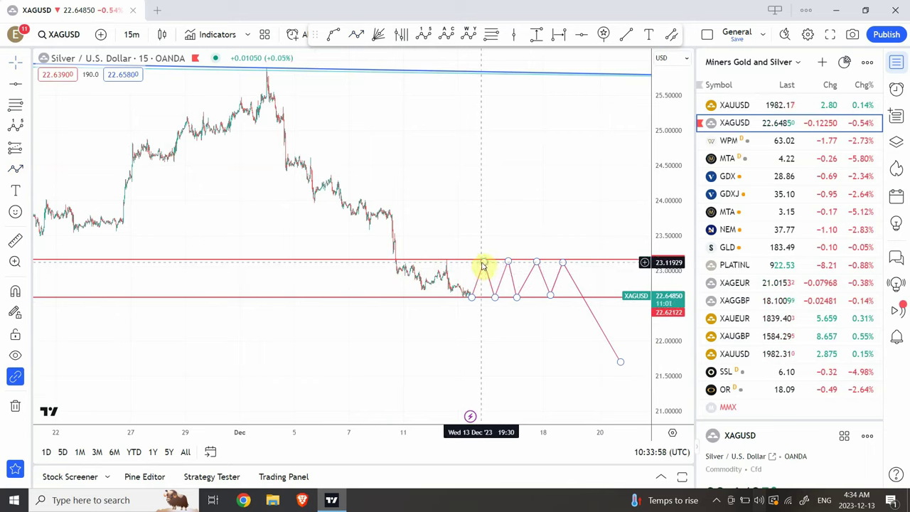
mouse_move(482, 265)
left_mouse_down()
mouse_move(443, 274)
mouse_move(483, 262)
left_mouse_up()
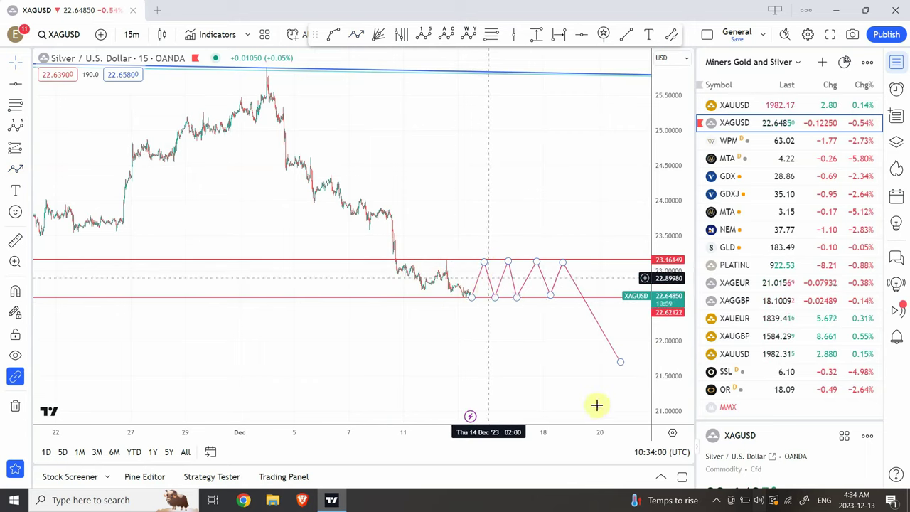
left_click(489, 293)
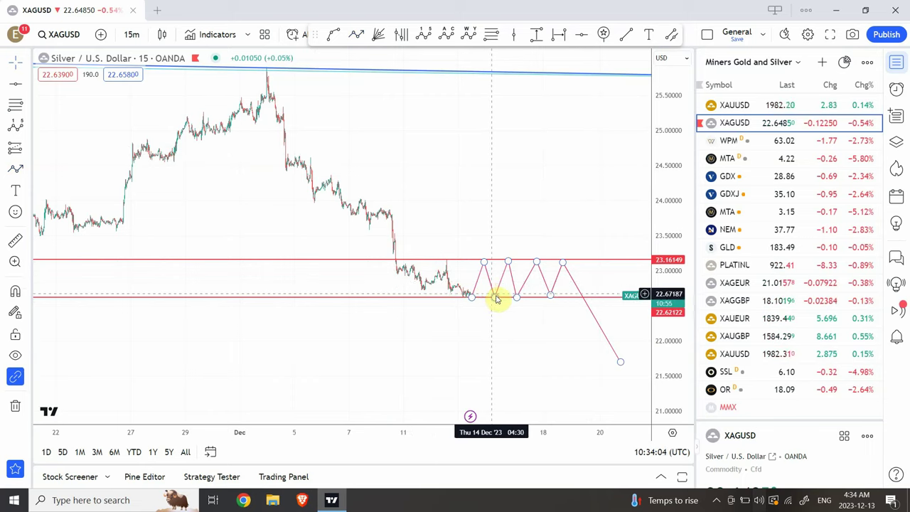
left_click(504, 314)
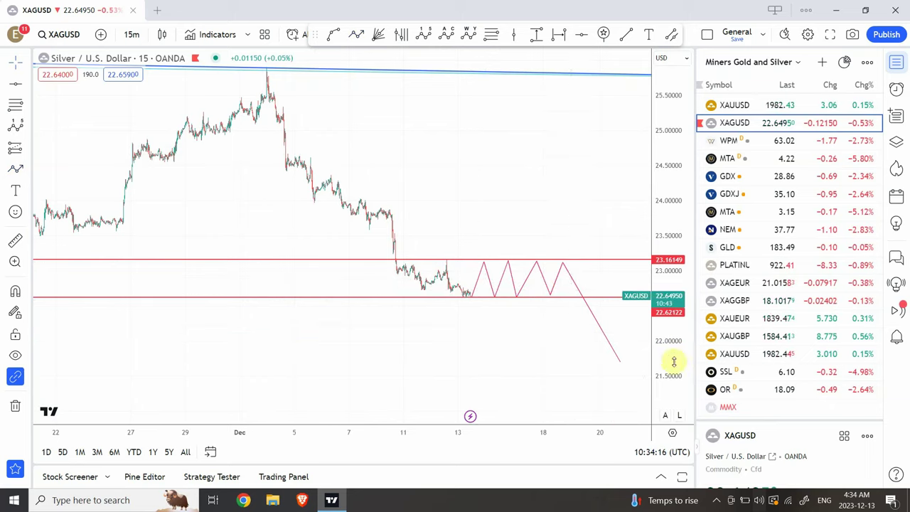
left_click_drag(672, 335, 671, 271)
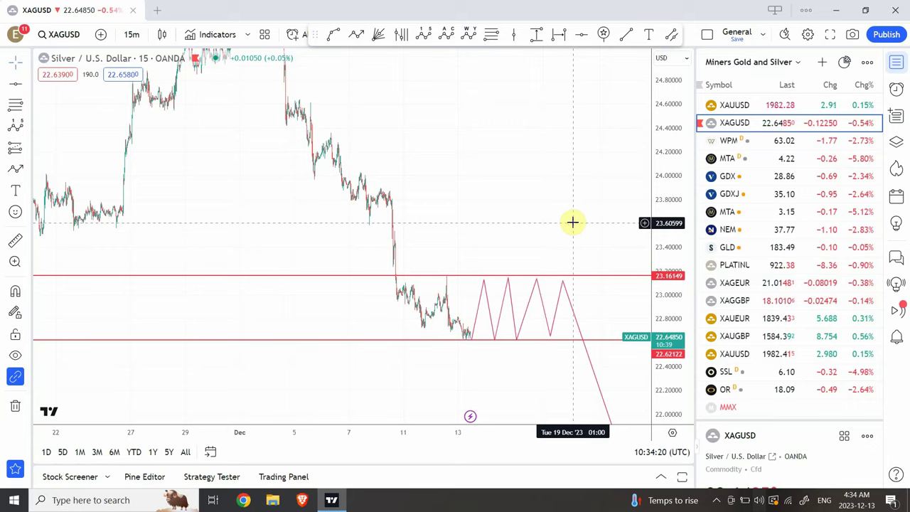
left_click_drag(572, 222, 527, 179)
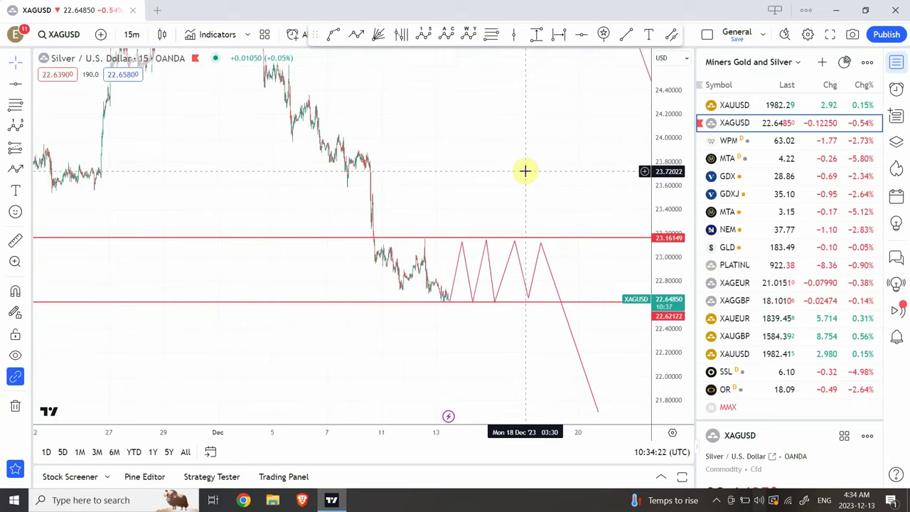